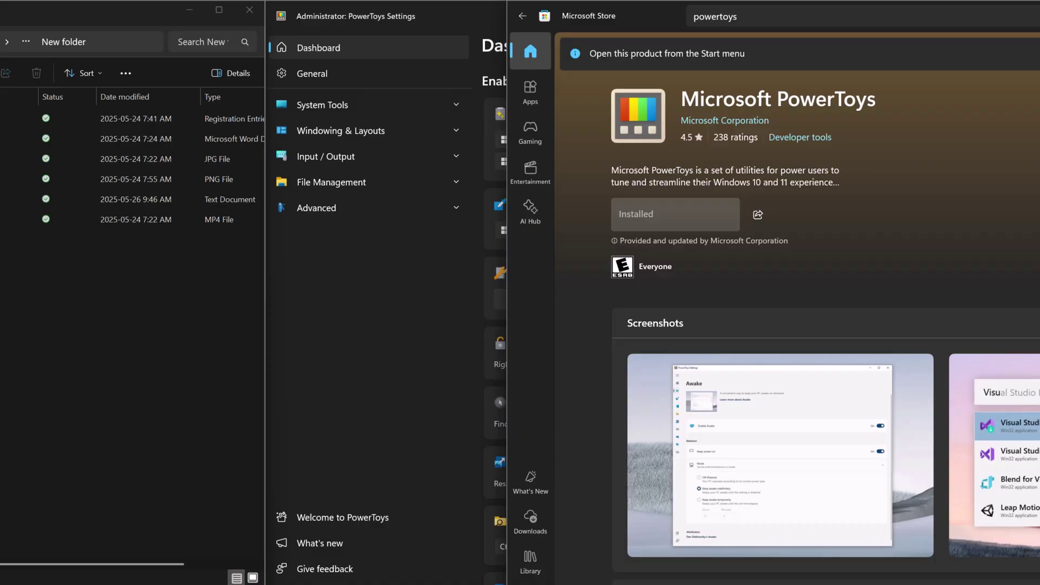
- Search the Microsoft Store for PowerToys and open its product page showing Installed
{"action": "left_click", "coordinate": [829, 21]}
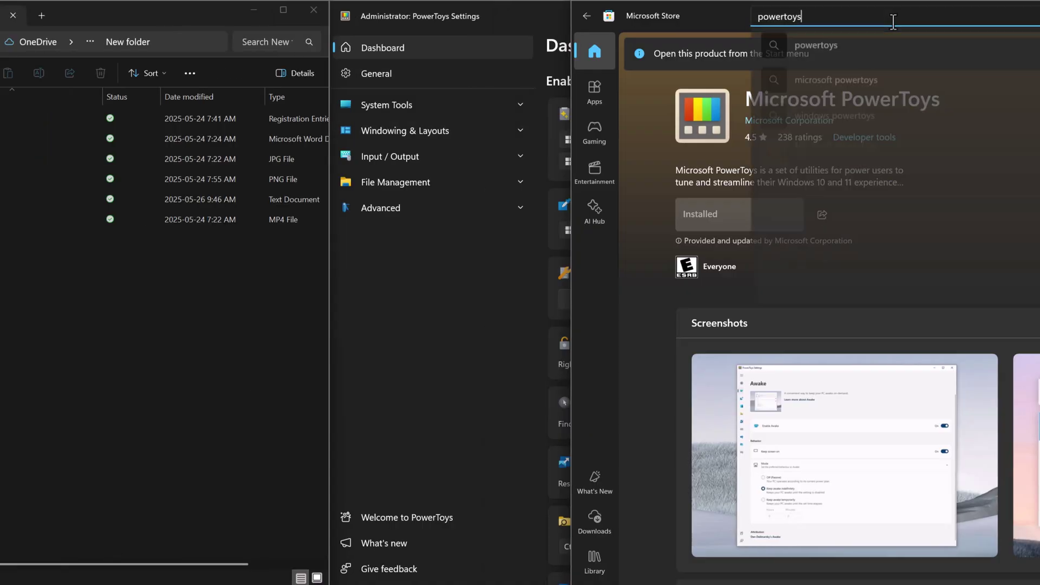
{"action": "left_click", "coordinate": [799, 157]}
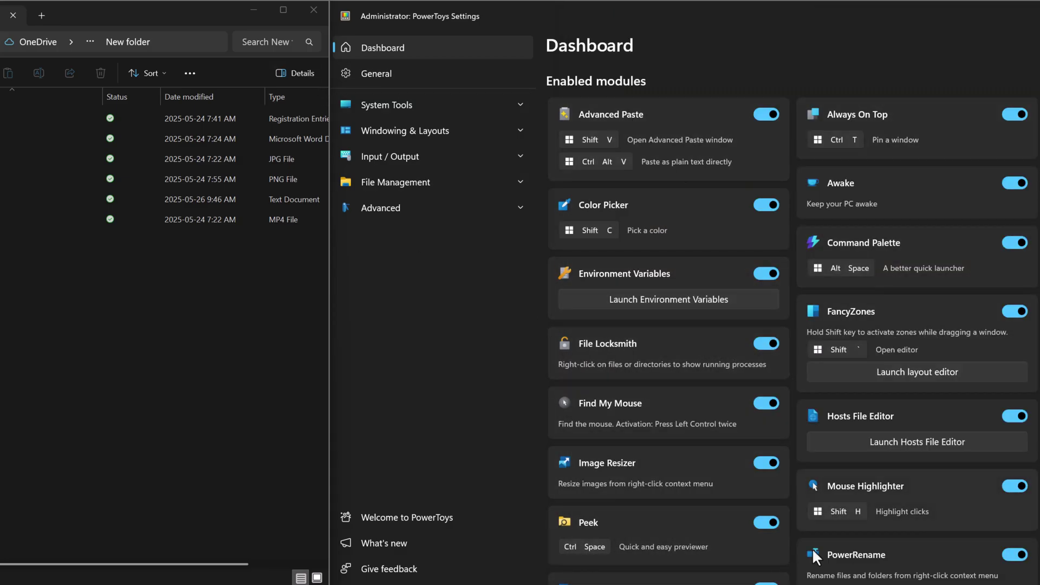
{"action": "scroll", "coordinate": [876, 374], "scroll_direction": "down", "scroll_amount": 6}
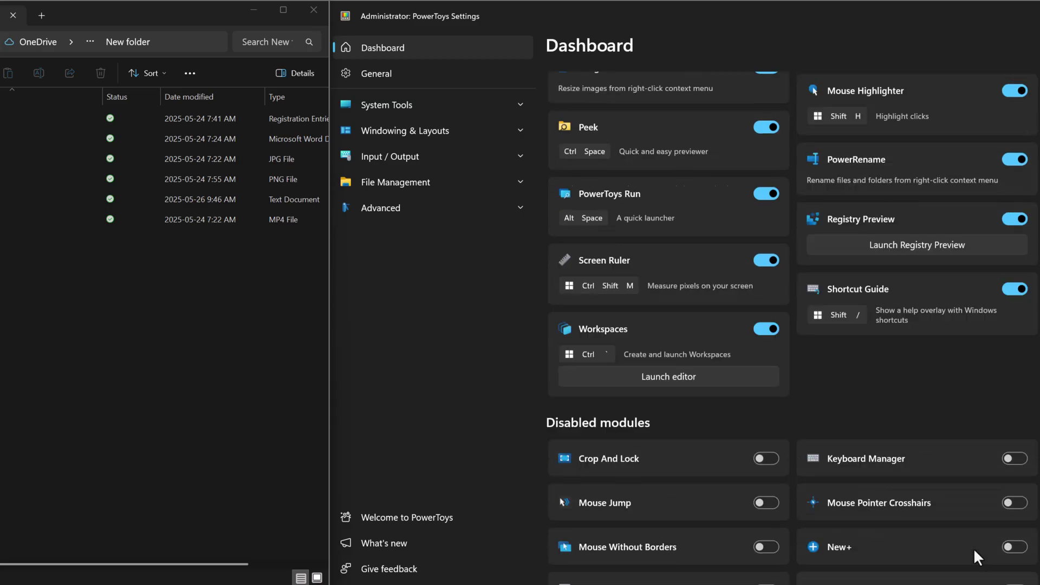
{"action": "scroll", "coordinate": [973, 547], "scroll_direction": "up", "scroll_amount": 6}
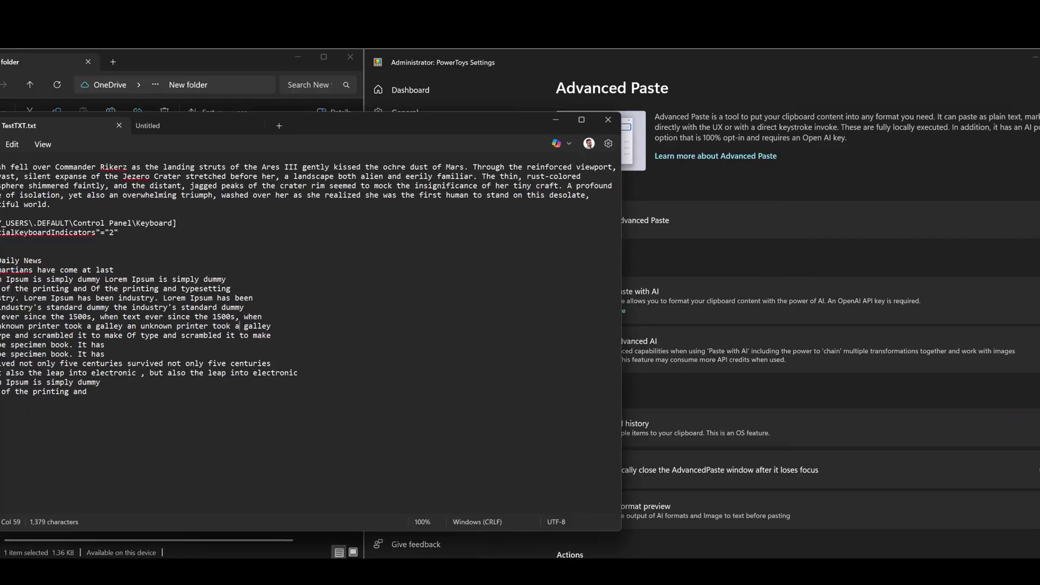
- Select the four 'Martians have come at last' lines and ask Advanced Paste to 'Convert to French'
{"action": "left_click_drag", "start_coordinate": [1, 270], "coordinate": [281, 299]}
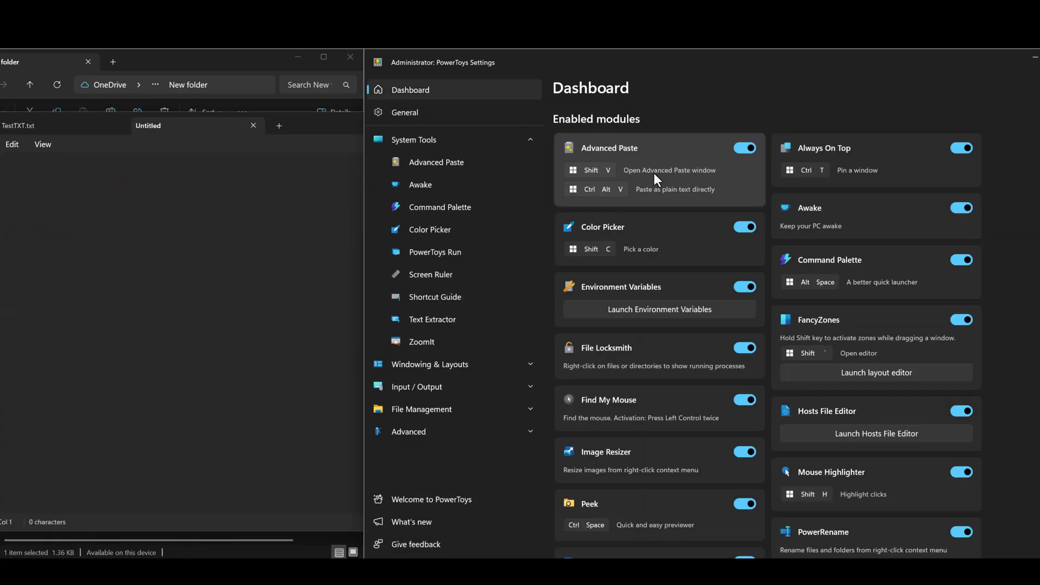
{"action": "key", "text": "super+shift+v"}
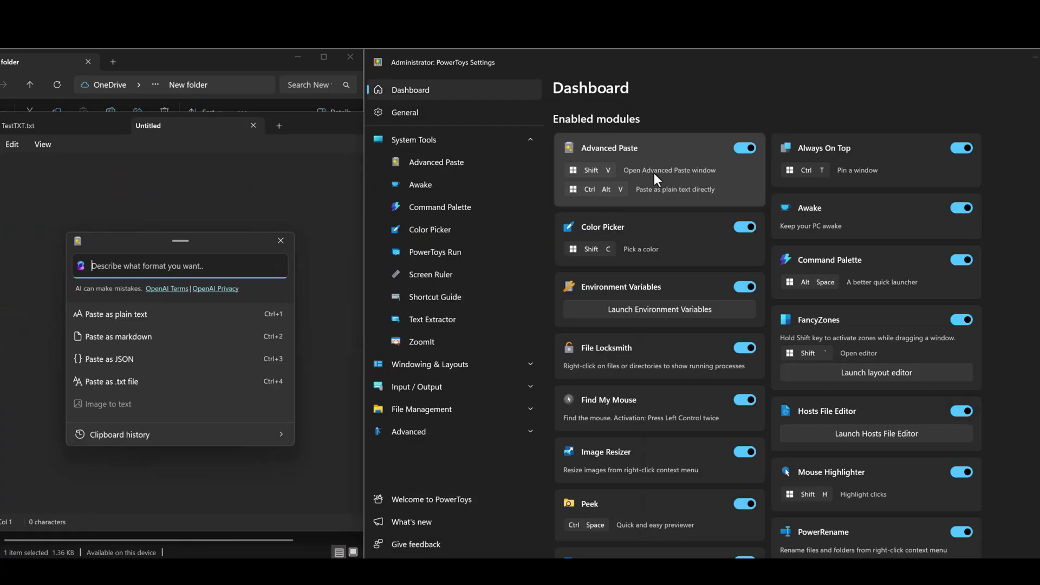
{"action": "type", "text": "Convert to French"}
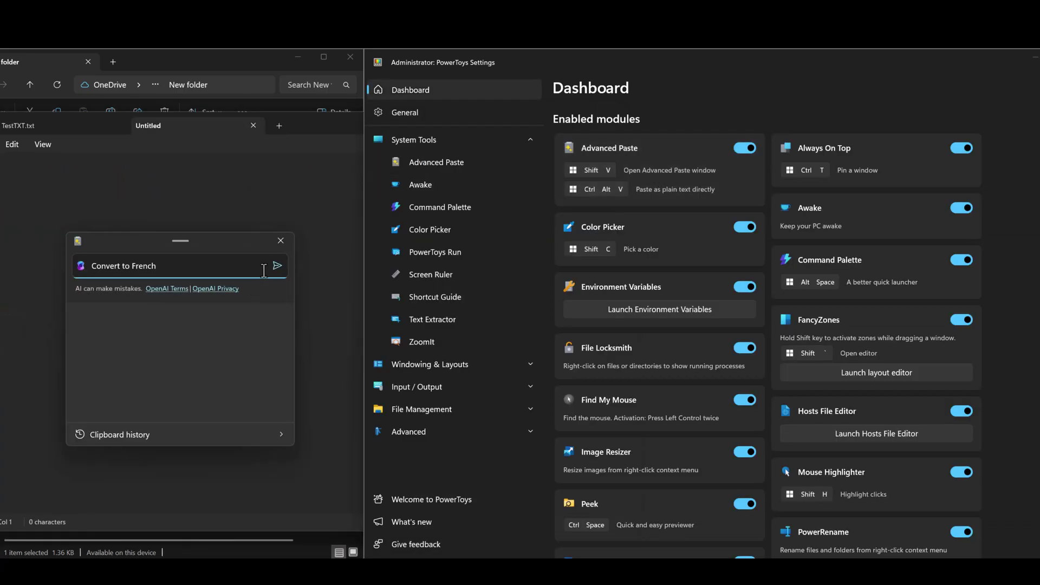
{"action": "left_click", "coordinate": [273, 270]}
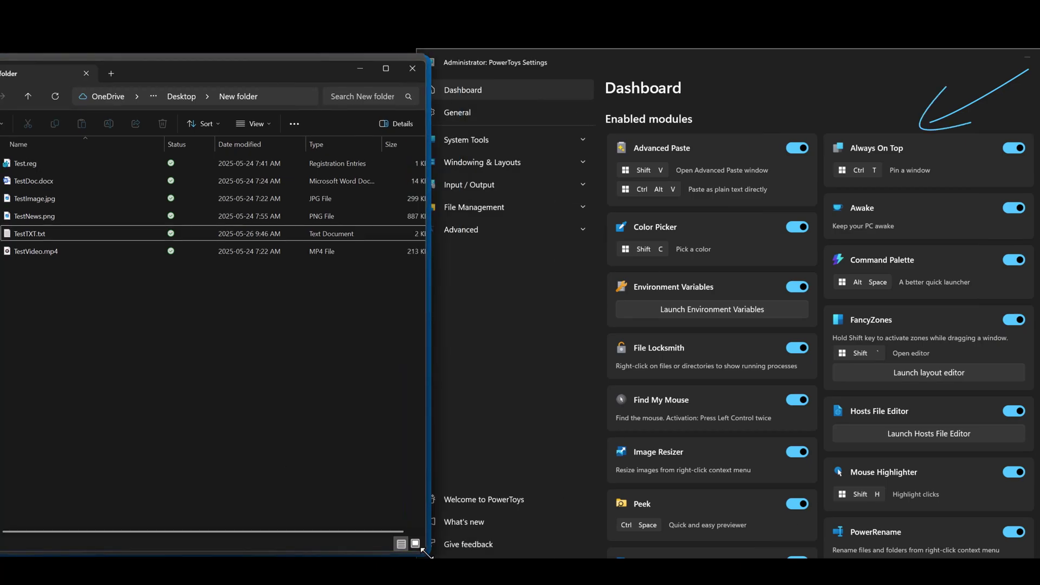
- Stretch File Explorer to full height, sample blue 4ab4eb with Color Picker, then close its editor
{"action": "left_click_drag", "start_coordinate": [427, 553], "coordinate": [428, 559]}
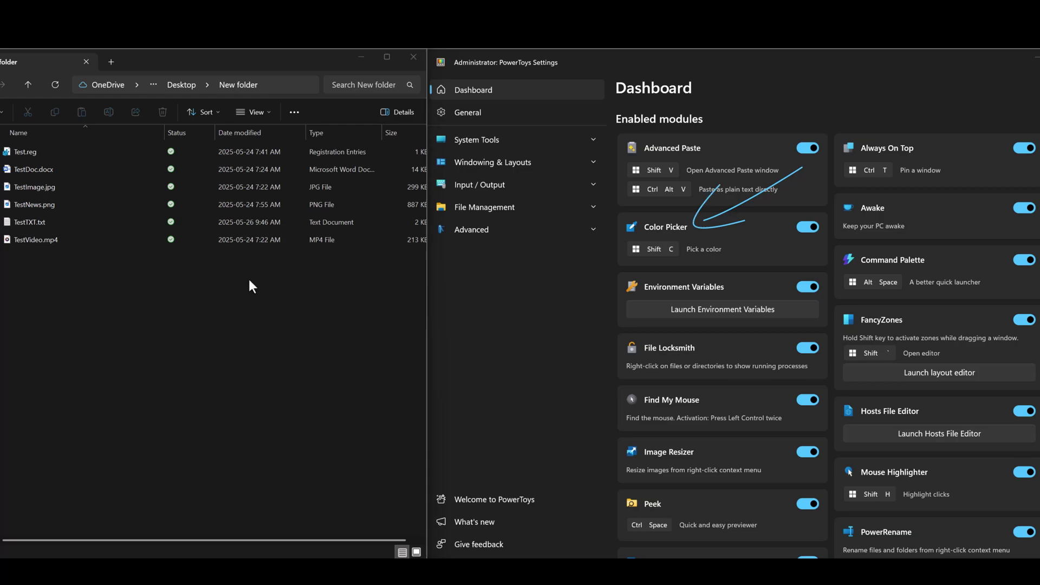
{"action": "key", "text": "super+shift+c"}
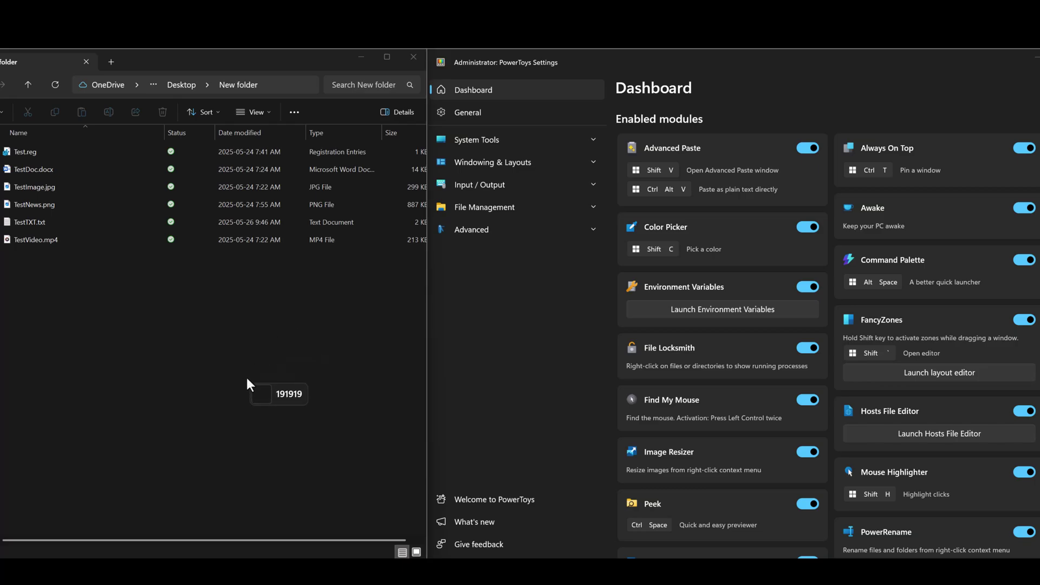
{"action": "left_click", "coordinate": [800, 287]}
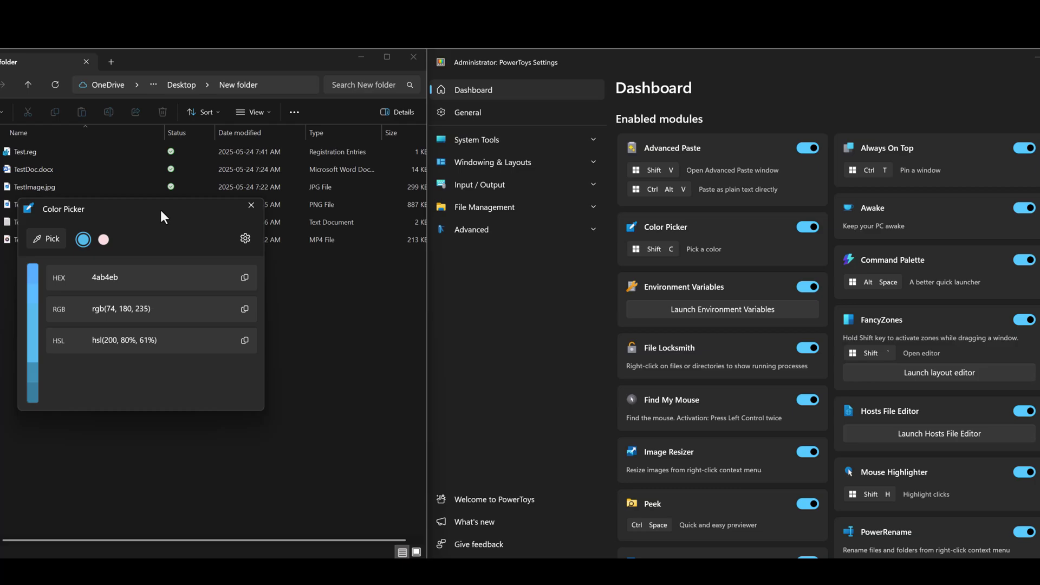
{"action": "left_click", "coordinate": [306, 277]}
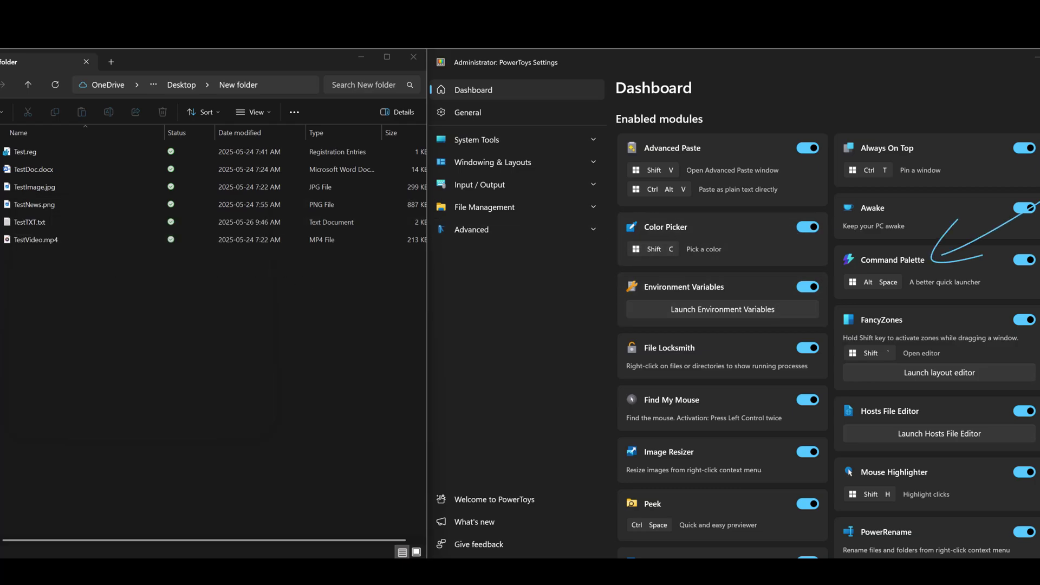
{"action": "key", "text": "alt+space"}
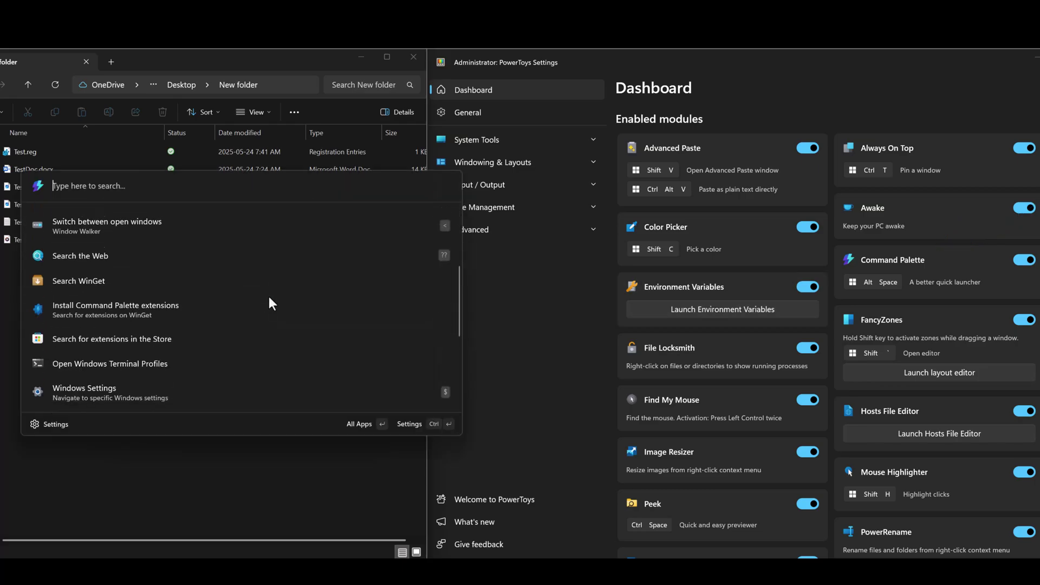
{"action": "scroll", "coordinate": [267, 297], "scroll_direction": "down", "scroll_amount": 2}
{"action": "scroll", "coordinate": [267, 297], "scroll_direction": "up", "scroll_amount": 6}
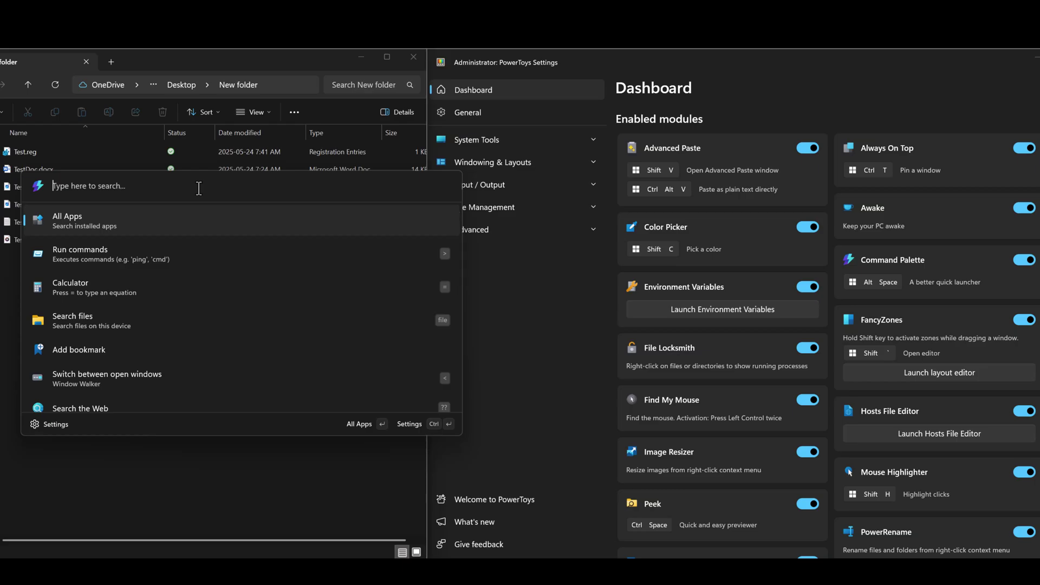
{"action": "left_click", "coordinate": [721, 310]}
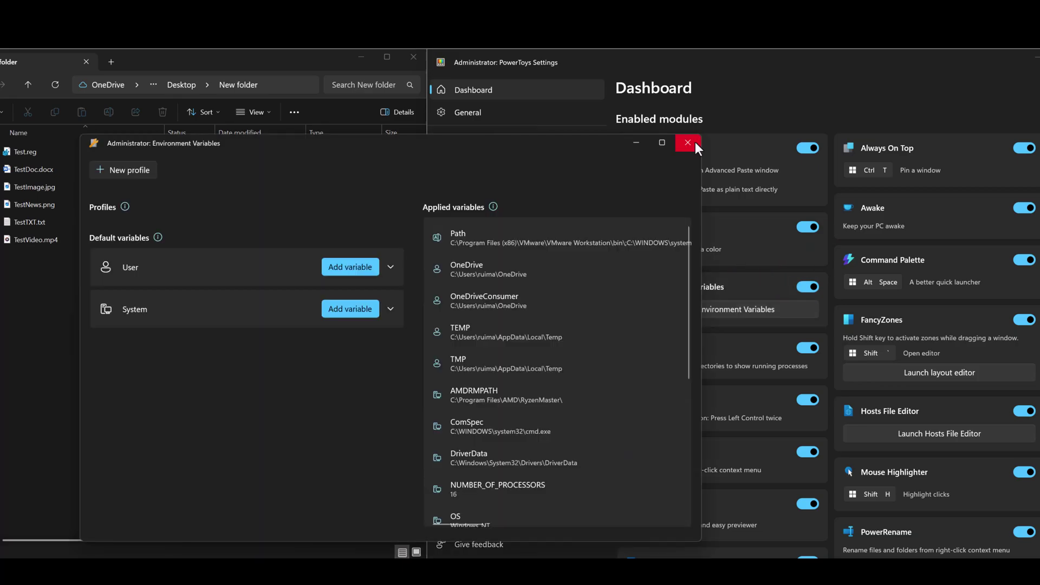
{"action": "left_click", "coordinate": [694, 142]}
{"action": "left_click", "coordinate": [939, 372]}
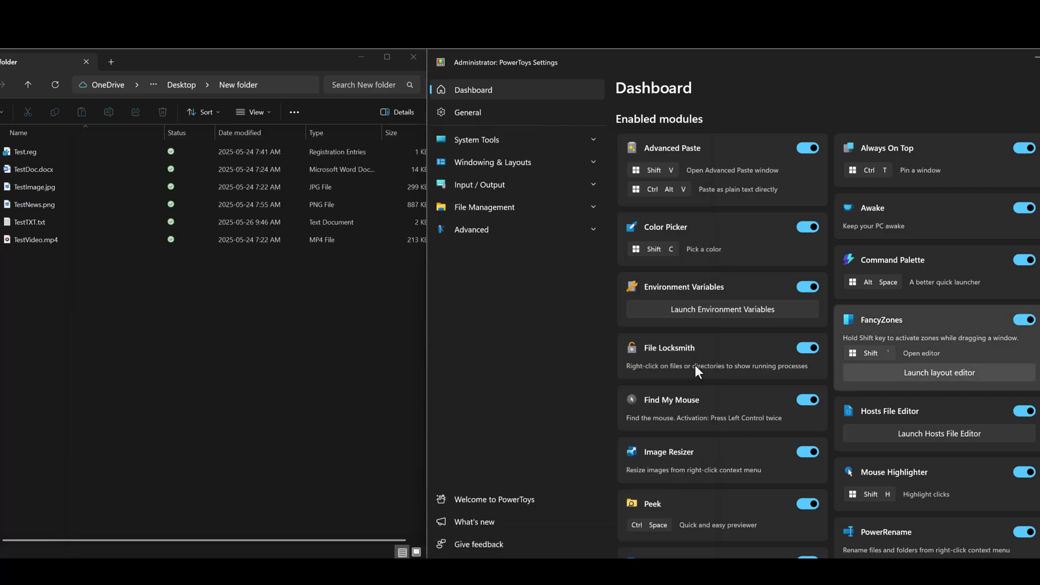
- Create a new custom grid layout named WP_Layout in FancyZones
{"action": "left_click", "coordinate": [479, 460]}
{"action": "key", "text": "BackSpace"}
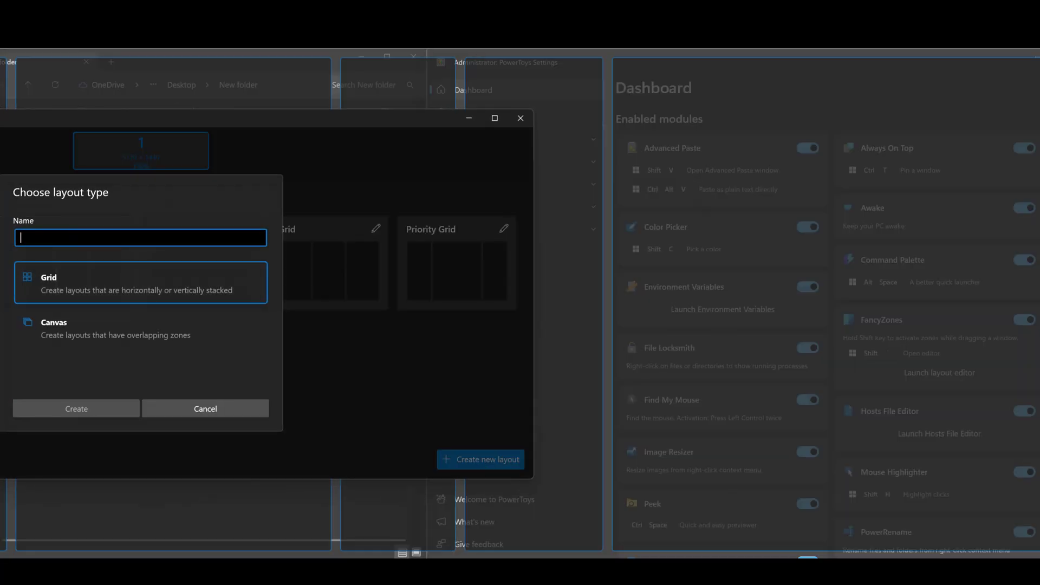
{"action": "type", "text": "WP_Layout"}
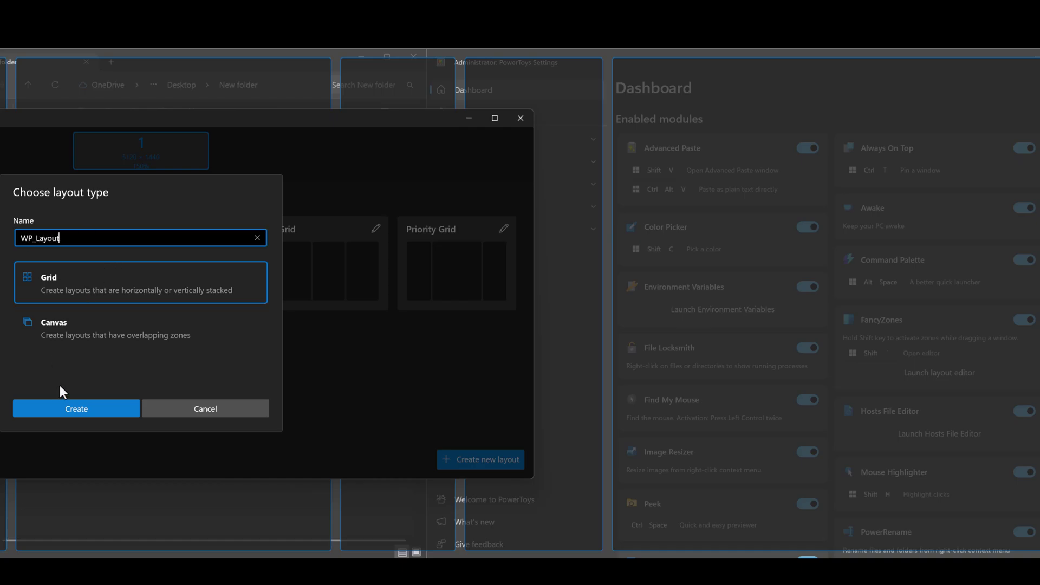
{"action": "left_click", "coordinate": [103, 295]}
{"action": "left_click", "coordinate": [99, 409]}
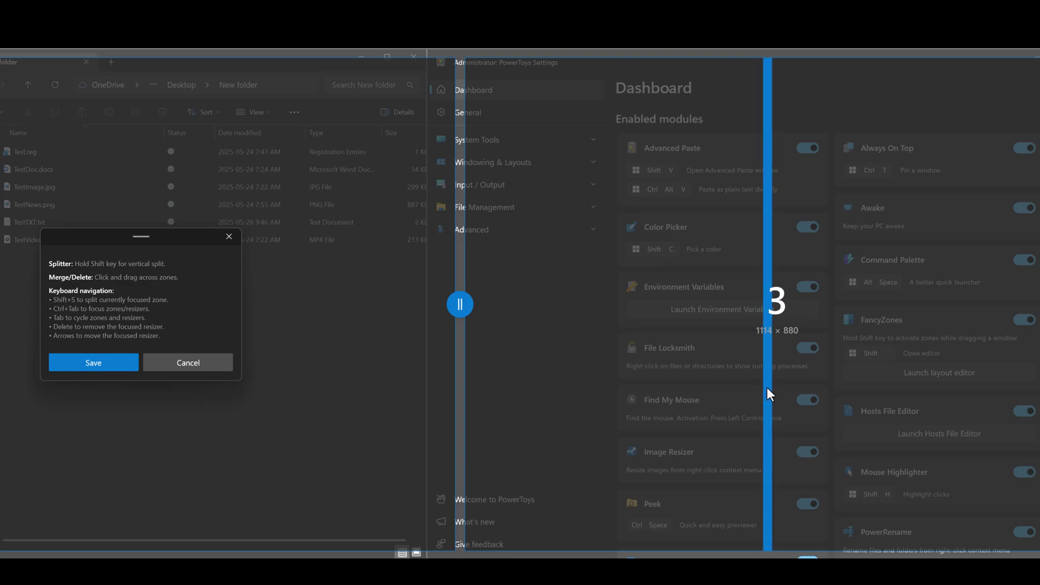
- Split zone 3 vertically and horizontally, save the layout, and drag Notepad into zone 4
{"action": "left_click", "coordinate": [953, 386], "text": "shift"}
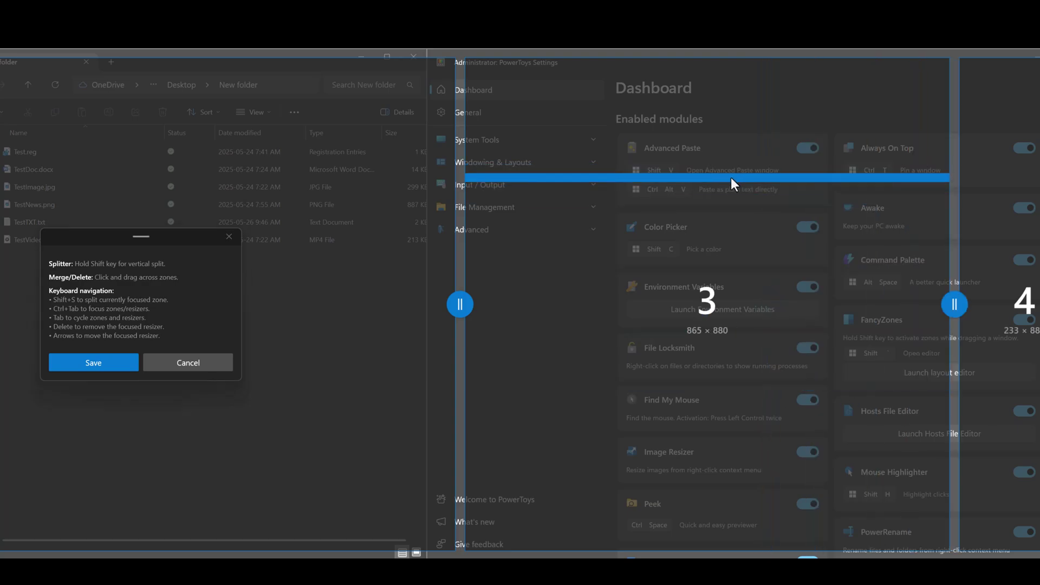
{"action": "left_click", "coordinate": [759, 432]}
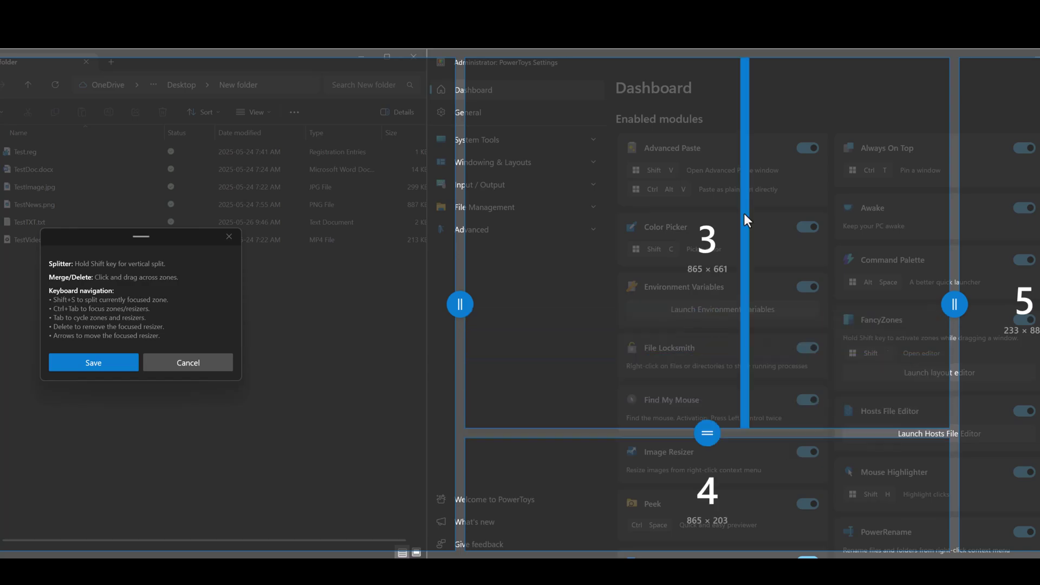
{"action": "key", "text": "Escape"}
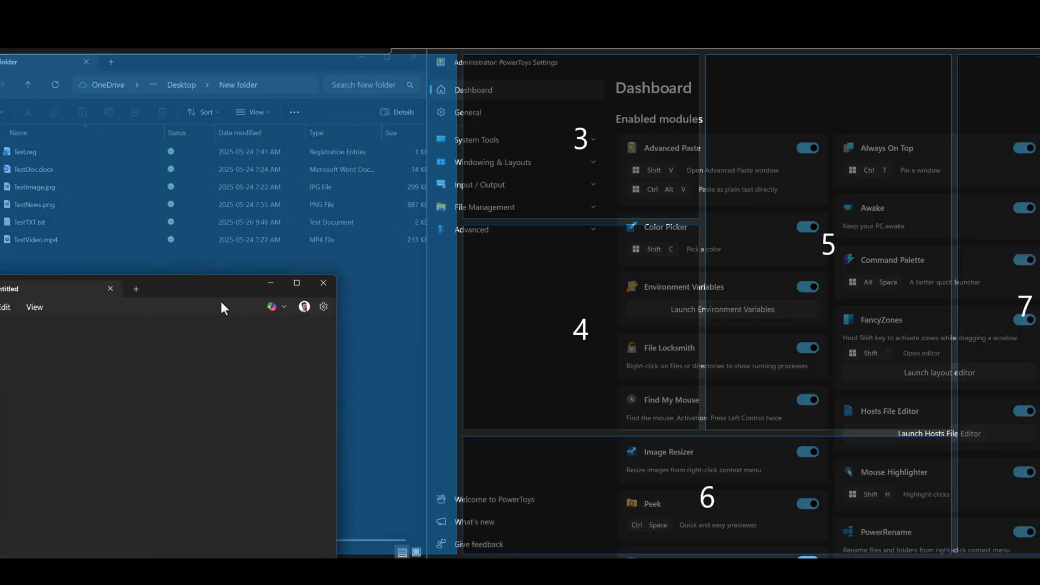
{"action": "left_click_drag", "start_coordinate": [223, 304], "coordinate": [641, 388]}
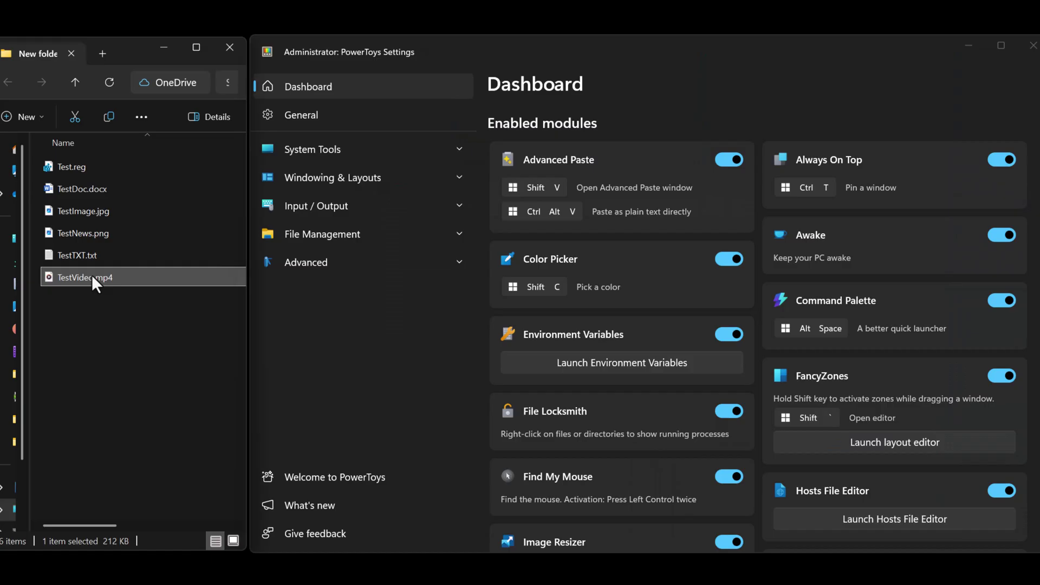
- Check TestVideo.mp4 in File Locksmith, play it, refresh, and end the media player and RuntimeBroker.exe processes
{"action": "right_click", "coordinate": [92, 275]}
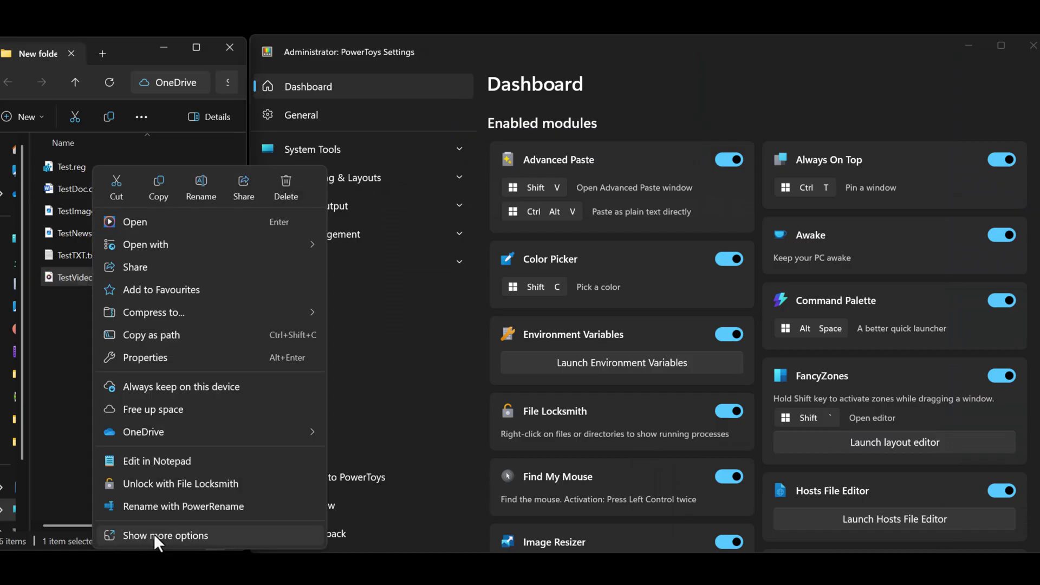
{"action": "left_click", "coordinate": [184, 485]}
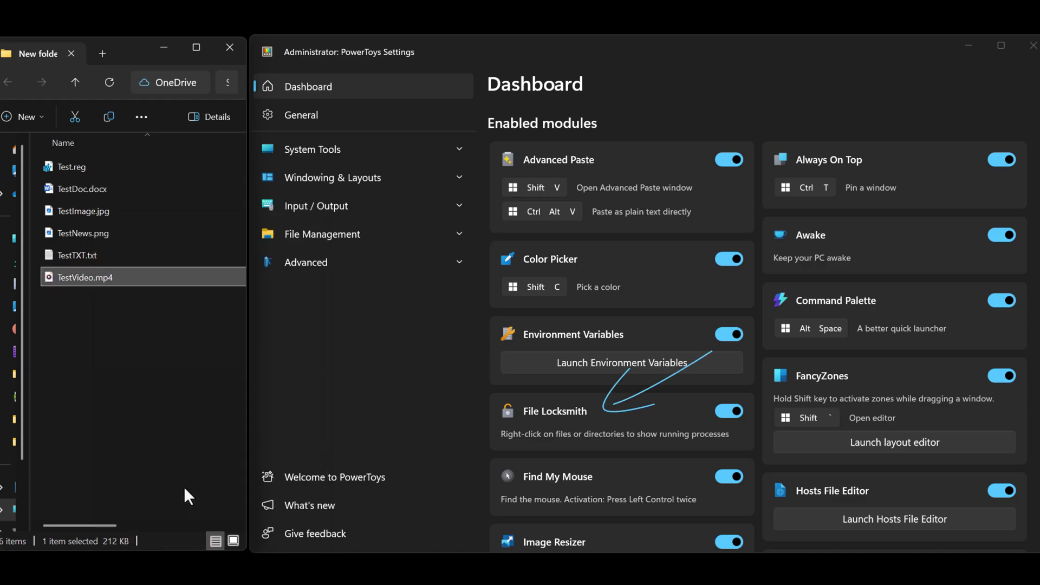
{"action": "double_click", "coordinate": [116, 279]}
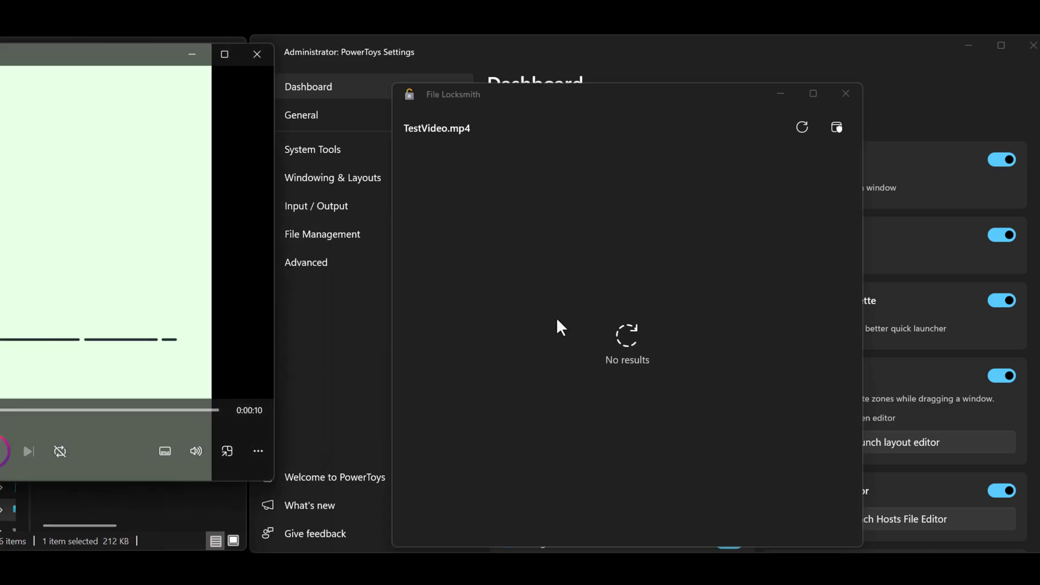
{"action": "left_click", "coordinate": [802, 127]}
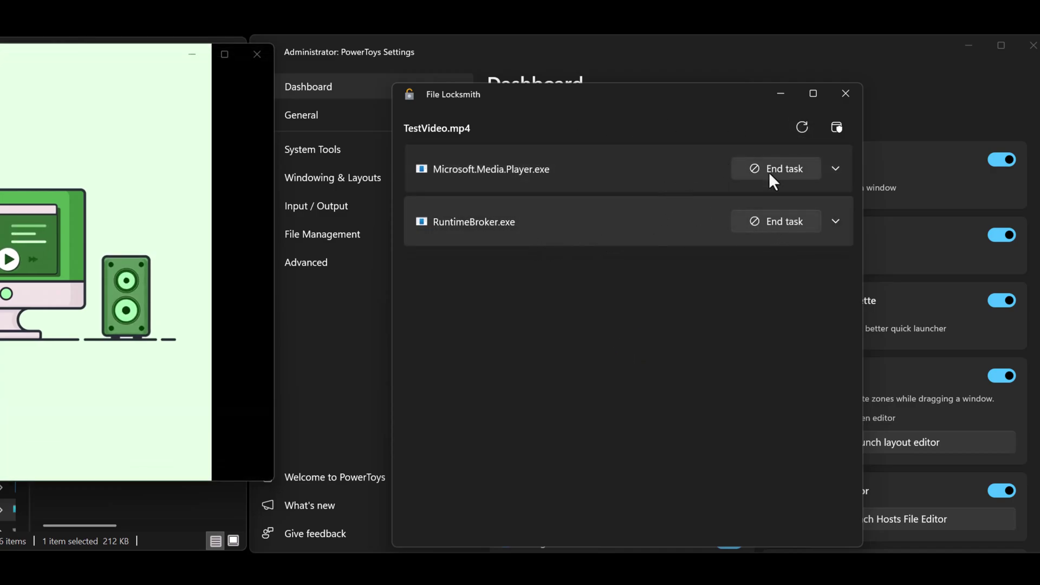
{"action": "left_click", "coordinate": [785, 169]}
{"action": "left_click", "coordinate": [803, 170]}
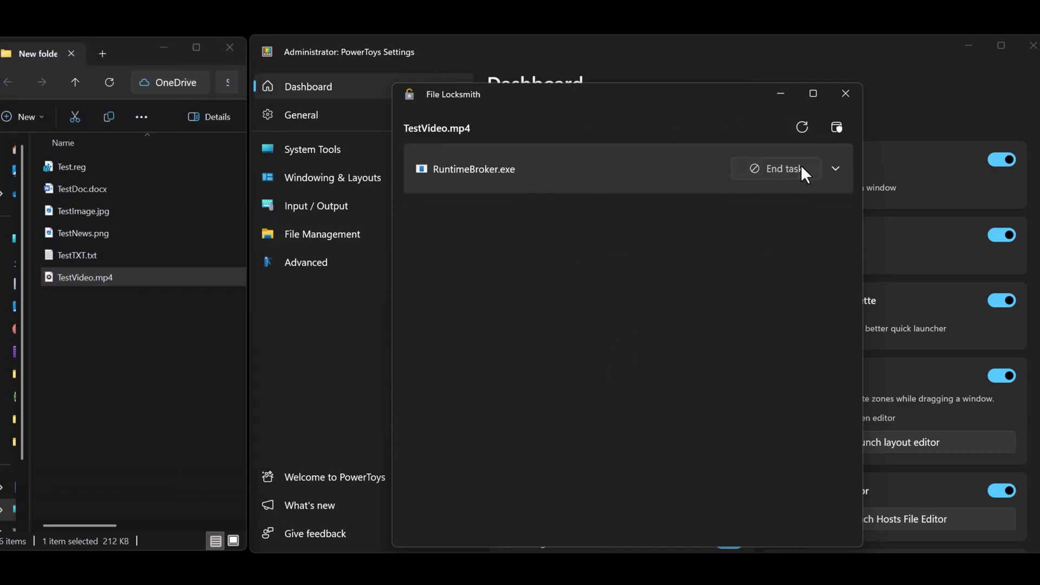
- Close File Locksmith, trigger the Find My Mouse spotlight, and launch the Hosts File Editor
{"action": "left_click", "coordinate": [855, 92]}
{"action": "scroll", "coordinate": [648, 440], "scroll_direction": "down", "scroll_amount": 2}
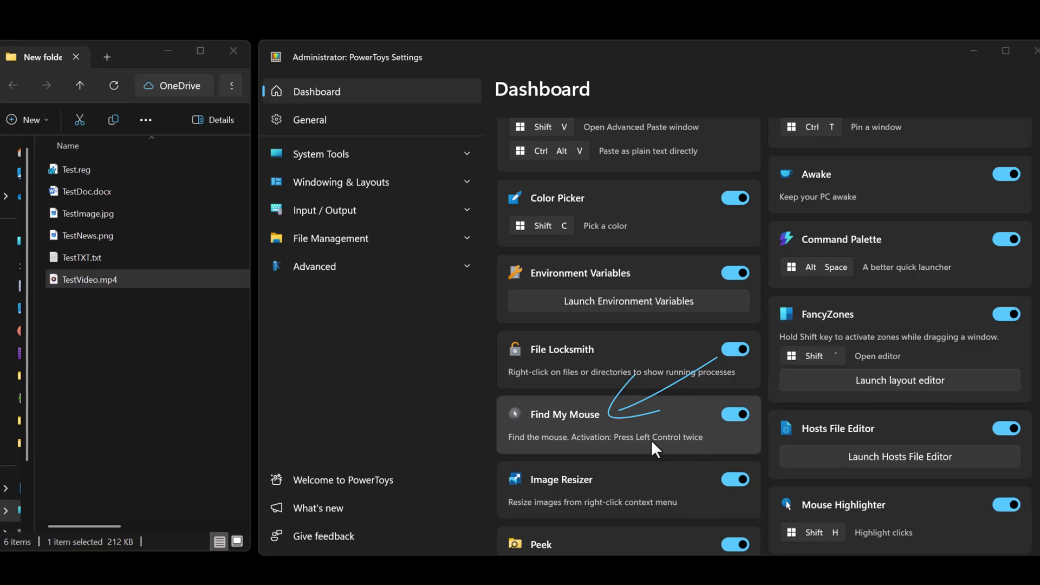
{"action": "key", "text": "ctrl"}
{"action": "key", "text": "ctrl"}
{"action": "scroll", "coordinate": [653, 441], "scroll_direction": "down", "scroll_amount": 5}
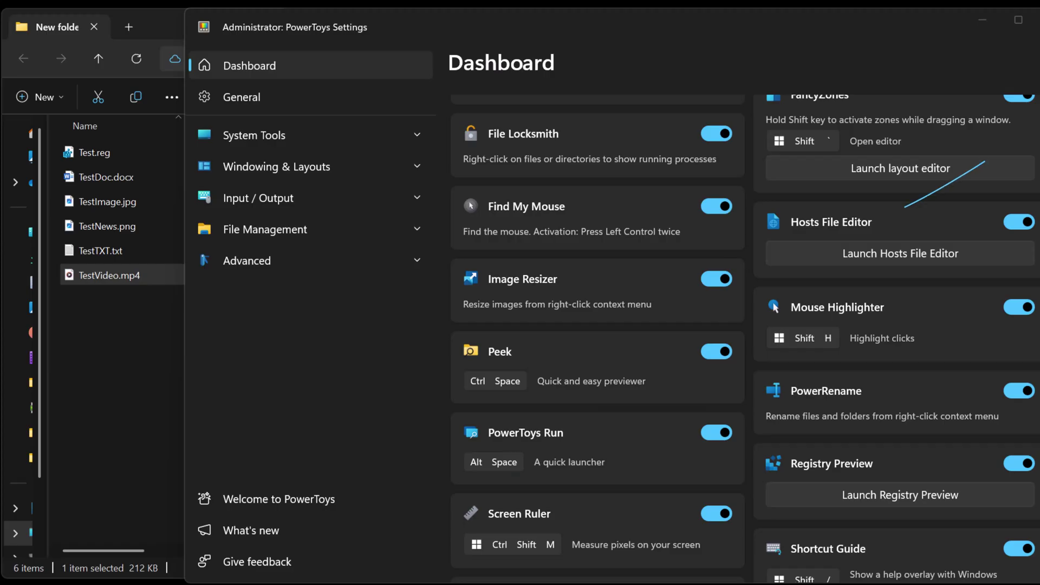
{"action": "left_click", "coordinate": [959, 259]}
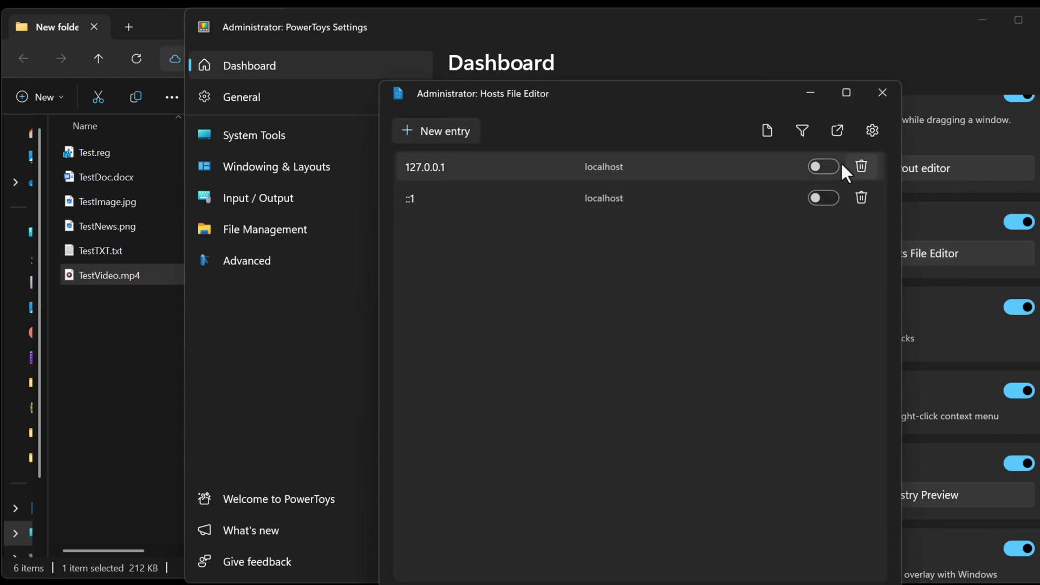
- Close the Hosts File Editor and open Image Resizer for TestNews.png to view its size presets
{"action": "left_click", "coordinate": [882, 93]}
{"action": "right_click", "coordinate": [119, 225]}
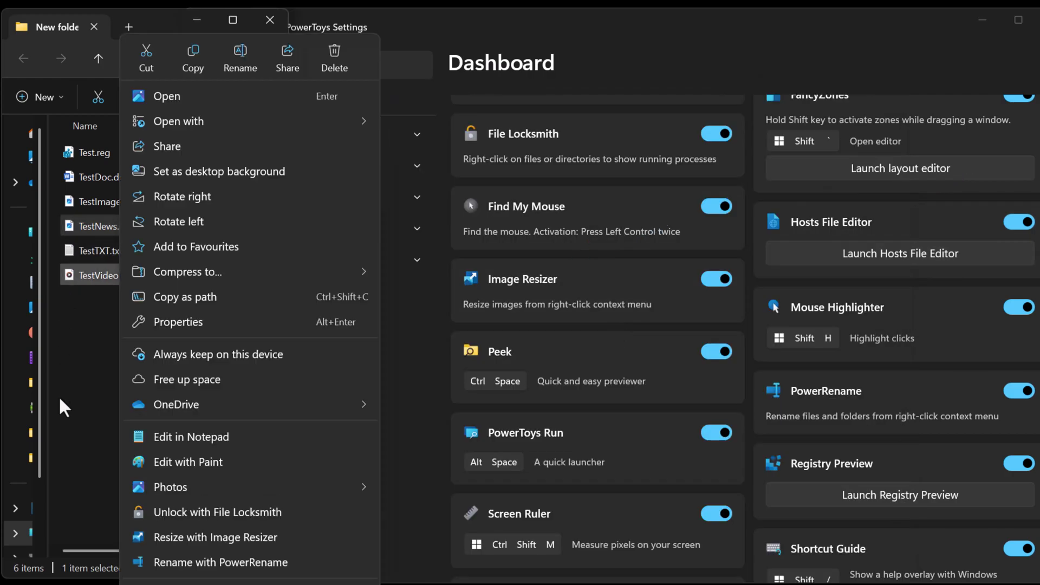
{"action": "left_click", "coordinate": [219, 537]}
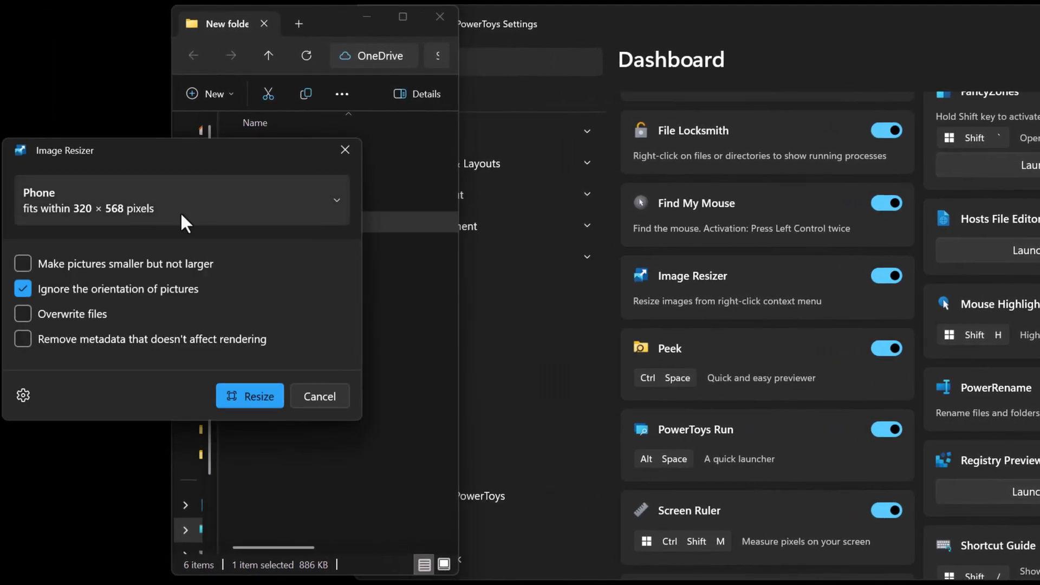
{"action": "left_click", "coordinate": [181, 214]}
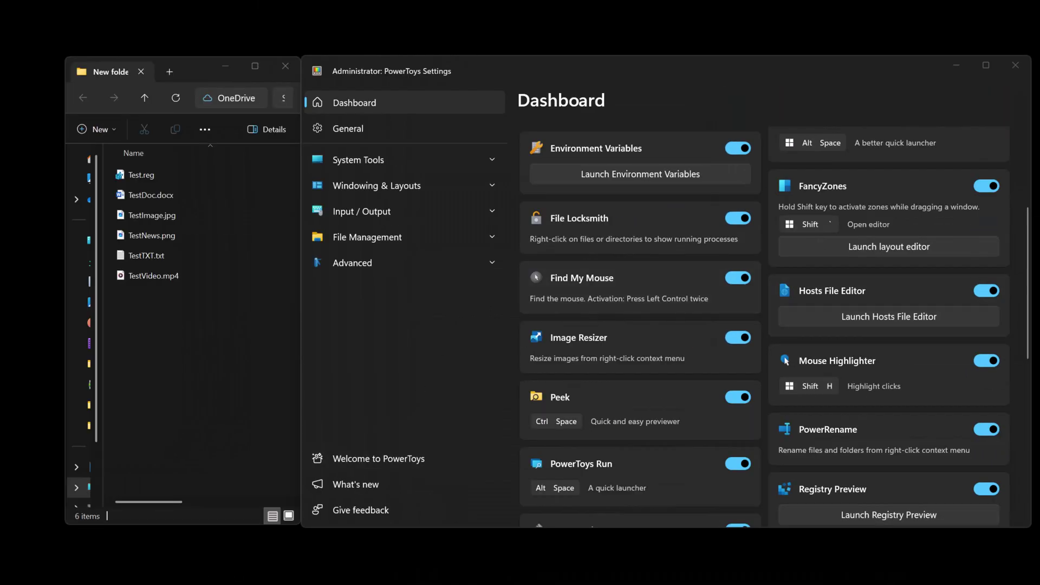
- Click around the screen to show Mouse Highlighter's click circles
{"action": "left_click", "coordinate": [891, 363]}
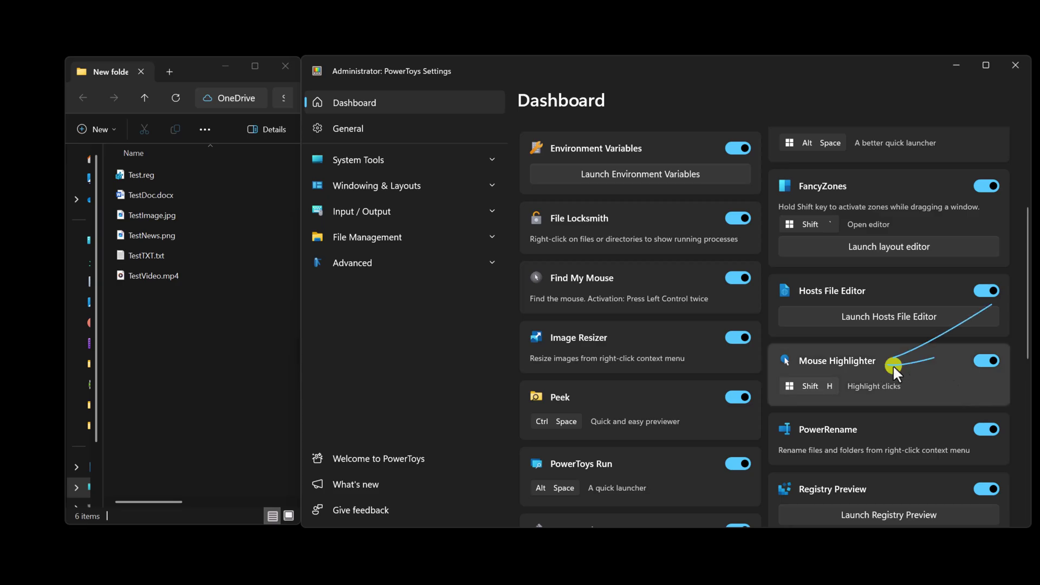
{"action": "scroll", "coordinate": [891, 373], "scroll_direction": "down", "scroll_amount": 1}
{"action": "left_click", "coordinate": [348, 357]}
{"action": "left_click", "coordinate": [337, 381]}
{"action": "left_click", "coordinate": [425, 406]}
{"action": "left_click", "coordinate": [422, 376]}
{"action": "left_click", "coordinate": [379, 364]}
{"action": "left_click", "coordinate": [342, 367]}
{"action": "left_click", "coordinate": [349, 397]}
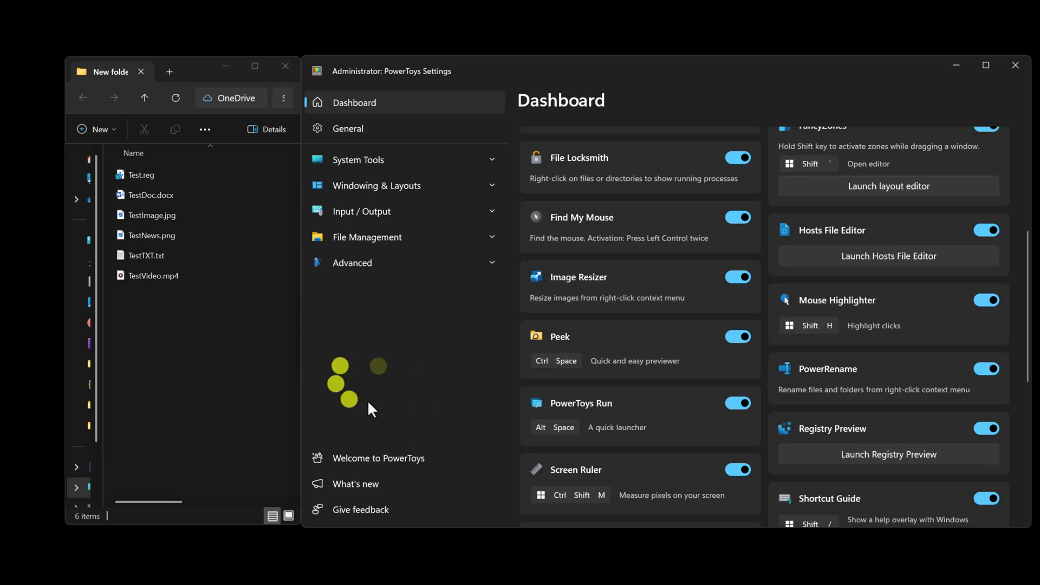
{"action": "left_click", "coordinate": [408, 398]}
{"action": "left_click", "coordinate": [354, 381]}
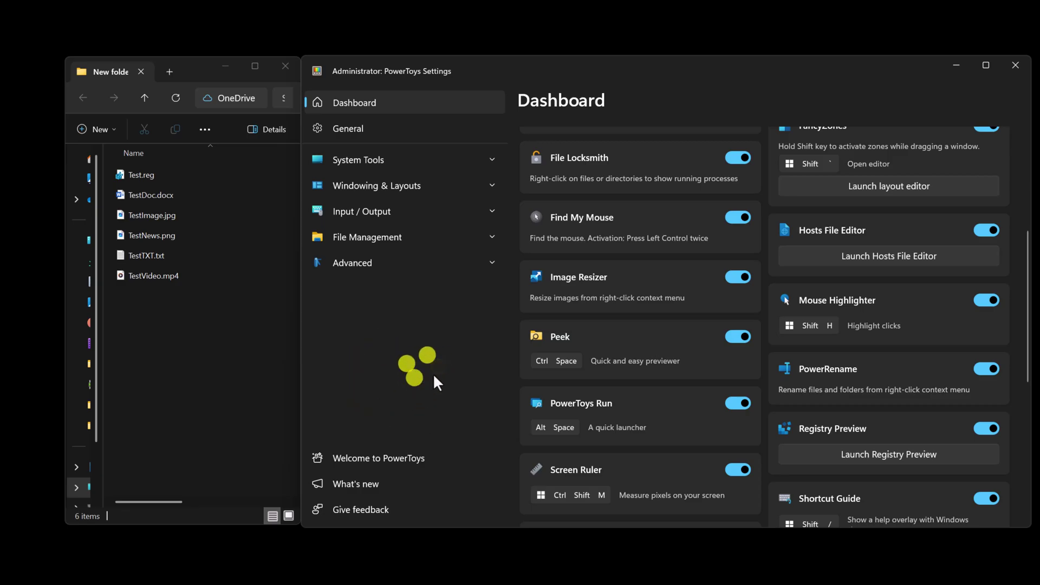
- Preview TestDoc.docx and then TestImage.jpg with Peek, closing each preview
{"action": "left_click", "coordinate": [150, 194]}
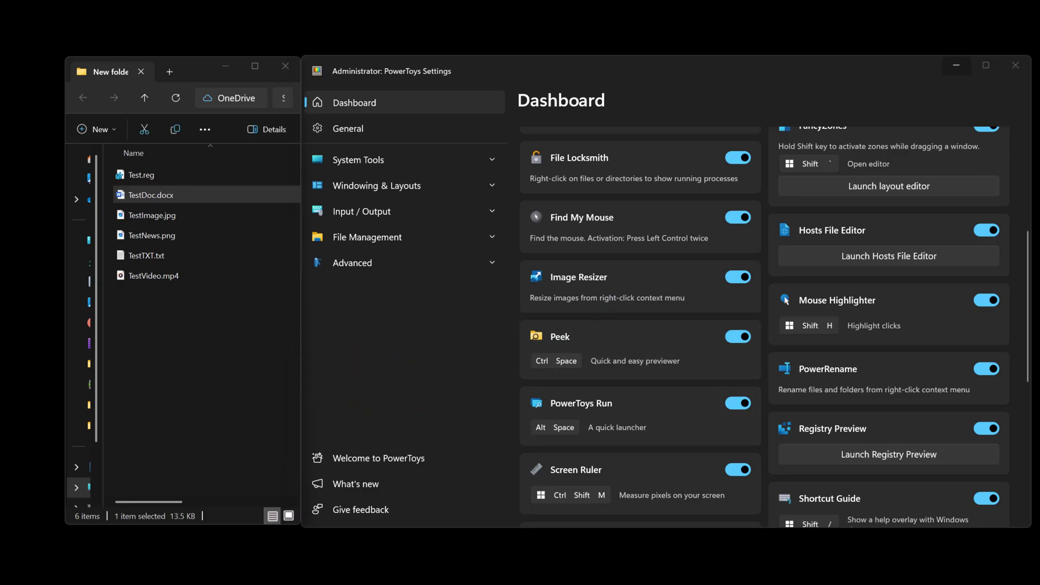
{"action": "key", "text": "ctrl+space"}
{"action": "left_click_drag", "start_coordinate": [137, 187], "coordinate": [176, 258]}
{"action": "left_click", "coordinate": [442, 267]}
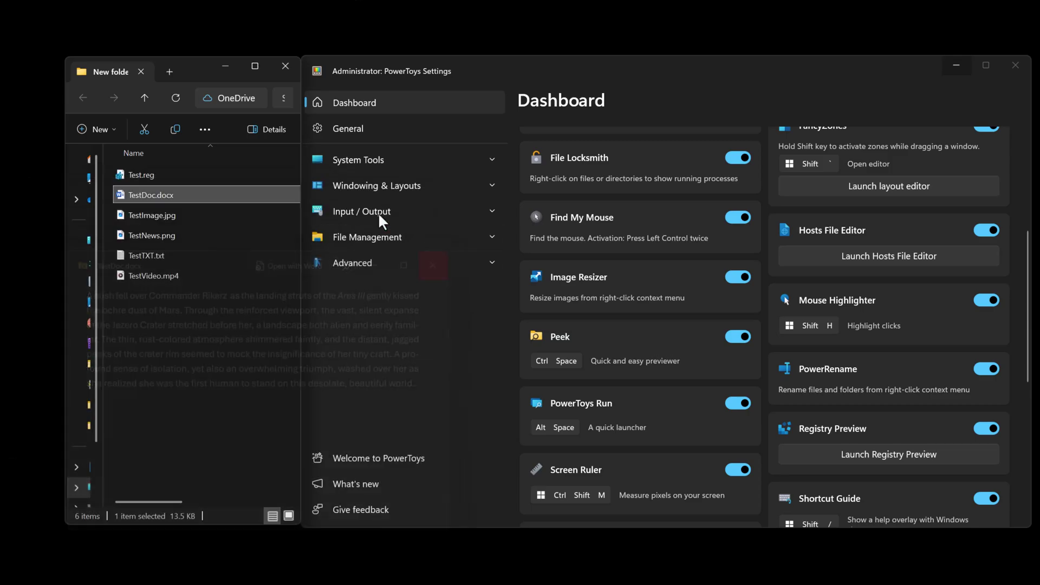
{"action": "left_click", "coordinate": [167, 218]}
{"action": "key", "text": "ctrl+space"}
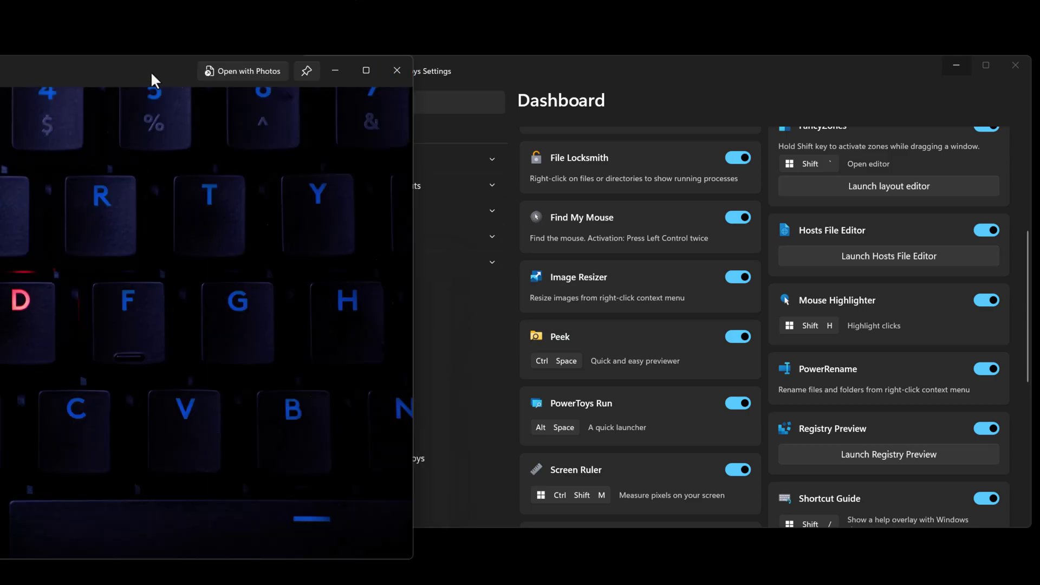
{"action": "left_click", "coordinate": [561, 84]}
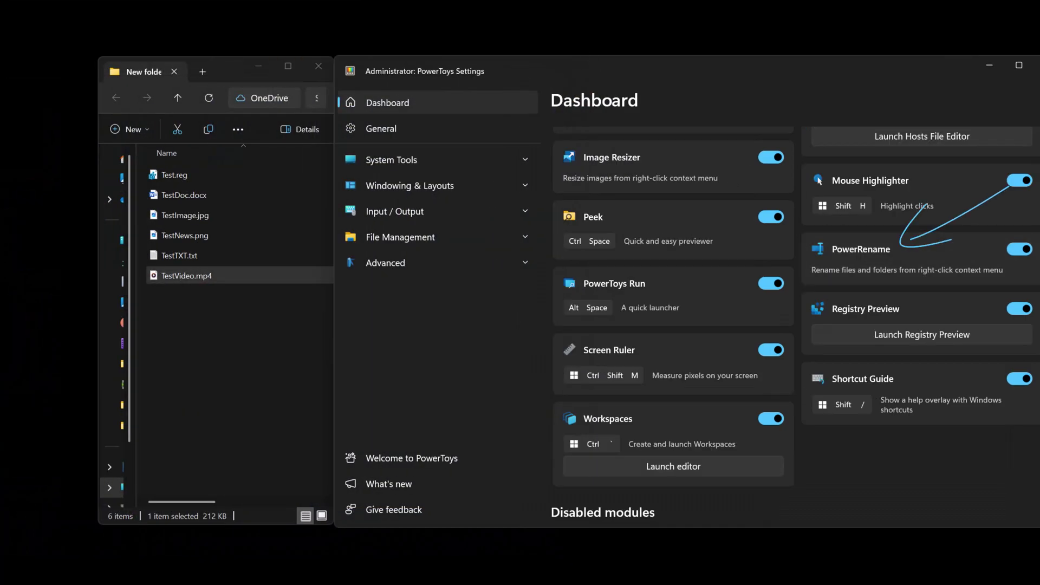
- Rename all six files with PowerRename using the pattern $MMM$DD$YYYY
{"action": "key", "text": "ctrl+a"}
{"action": "right_click", "coordinate": [197, 275]}
{"action": "left_click", "coordinate": [301, 466]}
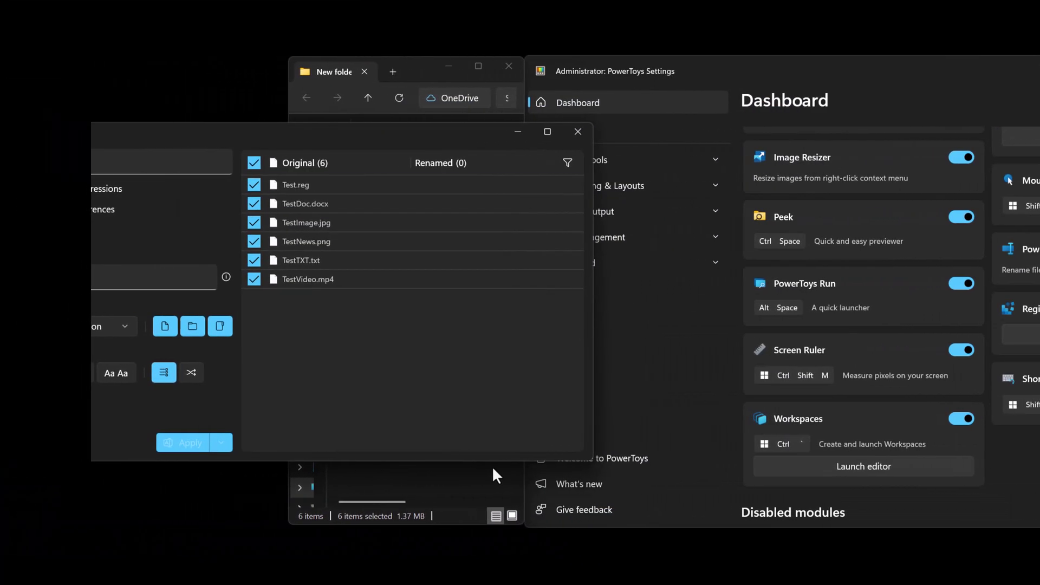
{"action": "type", "text": "$MMM$DD$YYYY"}
{"action": "left_click", "coordinate": [165, 441]}
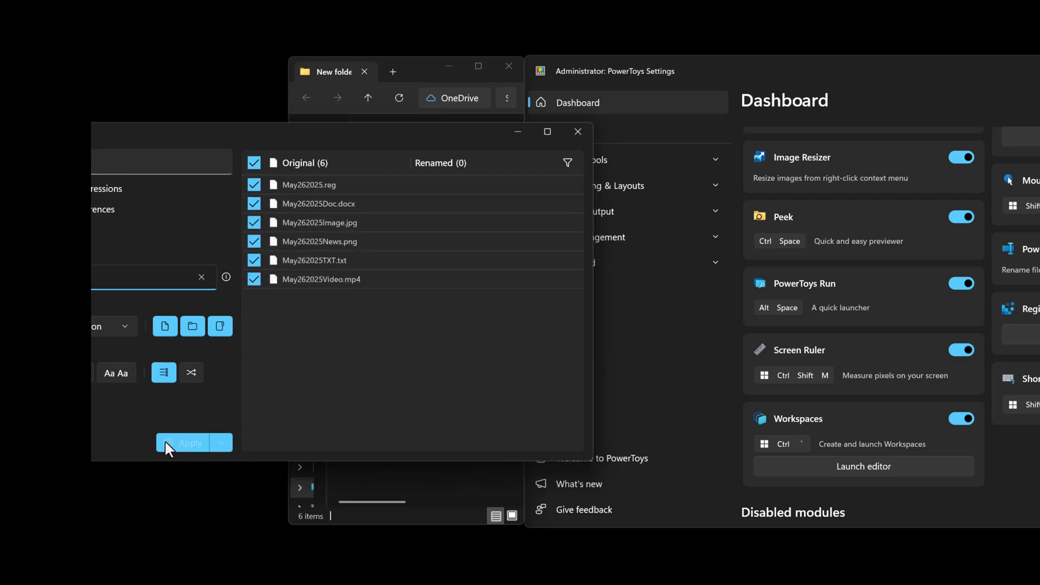
- Open PowerToys Run, then launch Registry Preview and place the caret at the end of the TestValue line
{"action": "key", "text": "alt+space"}
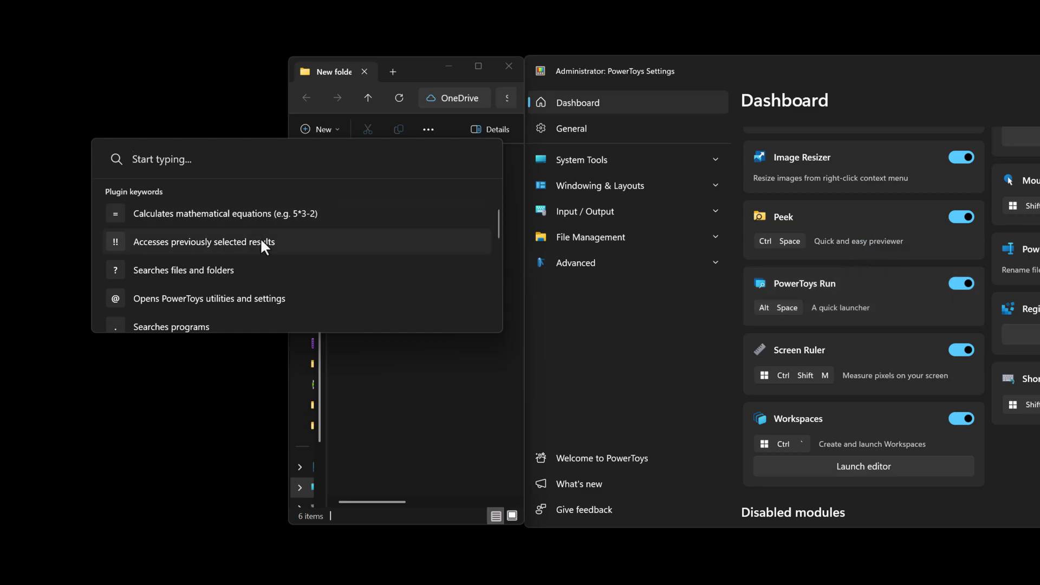
{"action": "left_click", "coordinate": [906, 333]}
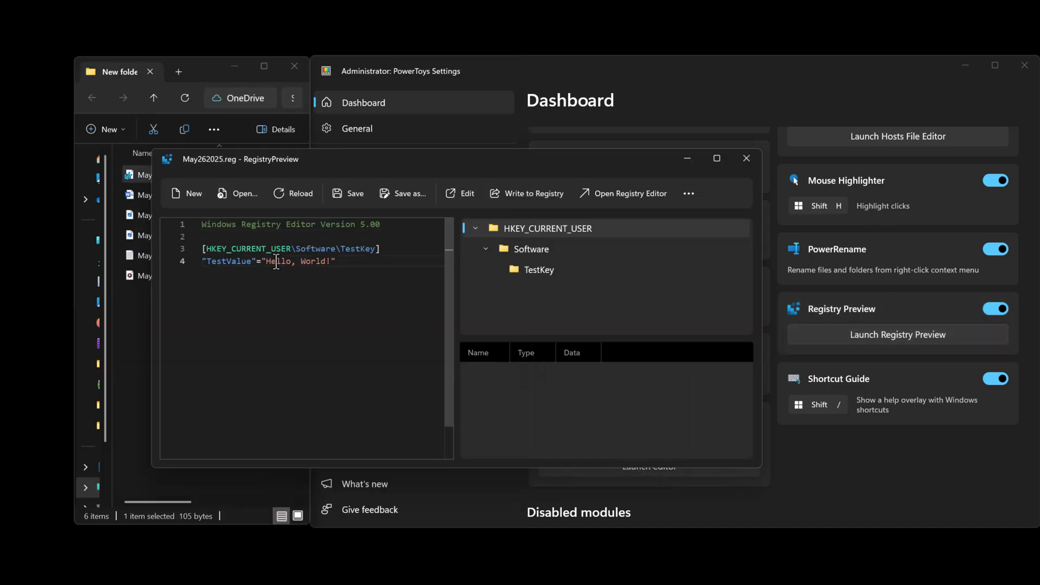
{"action": "left_click", "coordinate": [340, 275]}
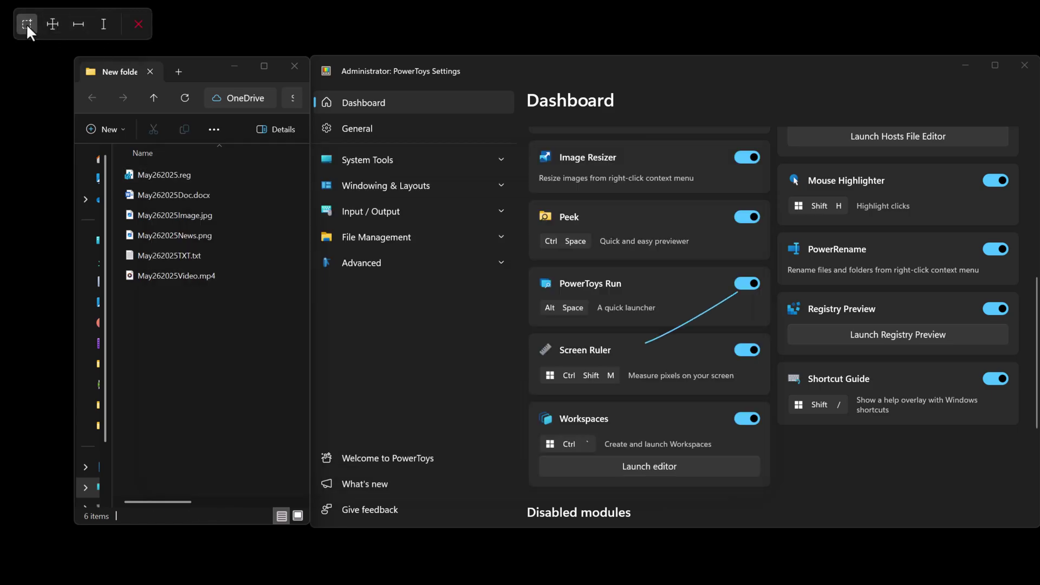
- Close Registry Preview, measure a 215 × 55 px area, then switch Screen Ruler to horizontal spacing
{"action": "left_click", "coordinate": [27, 24]}
{"action": "left_click_drag", "start_coordinate": [153, 348], "coordinate": [245, 372]}
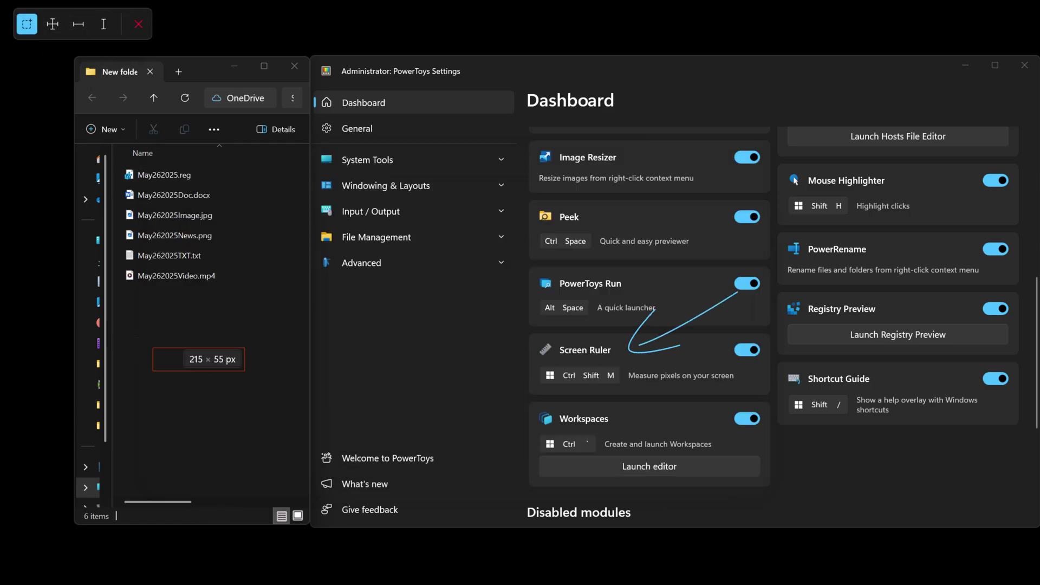
{"action": "left_click", "coordinate": [52, 24]}
{"action": "left_click", "coordinate": [78, 24]}
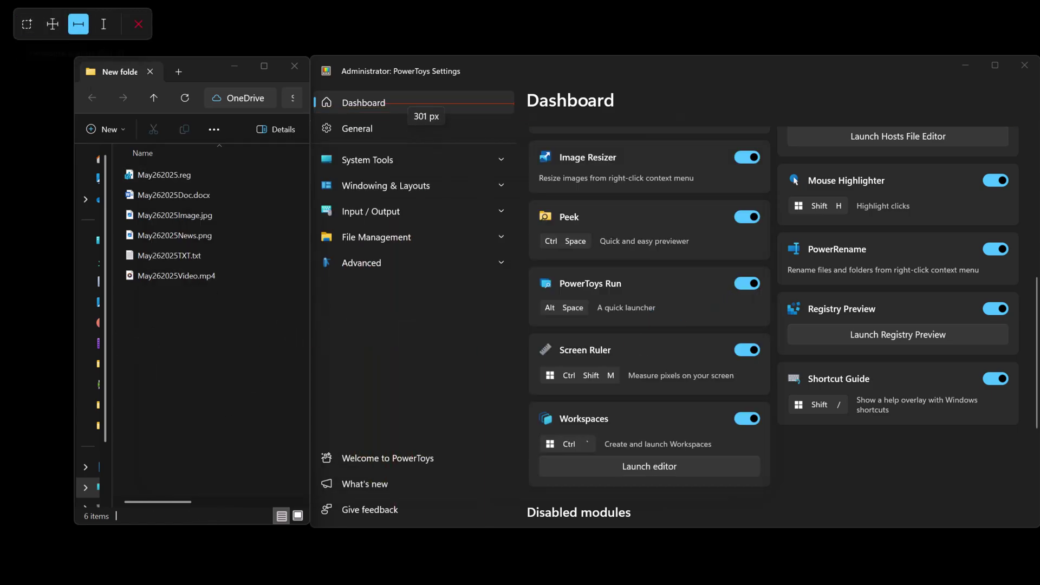
- Close Screen Ruler, then bring up and dismiss the Windows Shortcut Guide
{"action": "key", "text": "Escape"}
{"action": "key", "text": "super+shift+slash"}
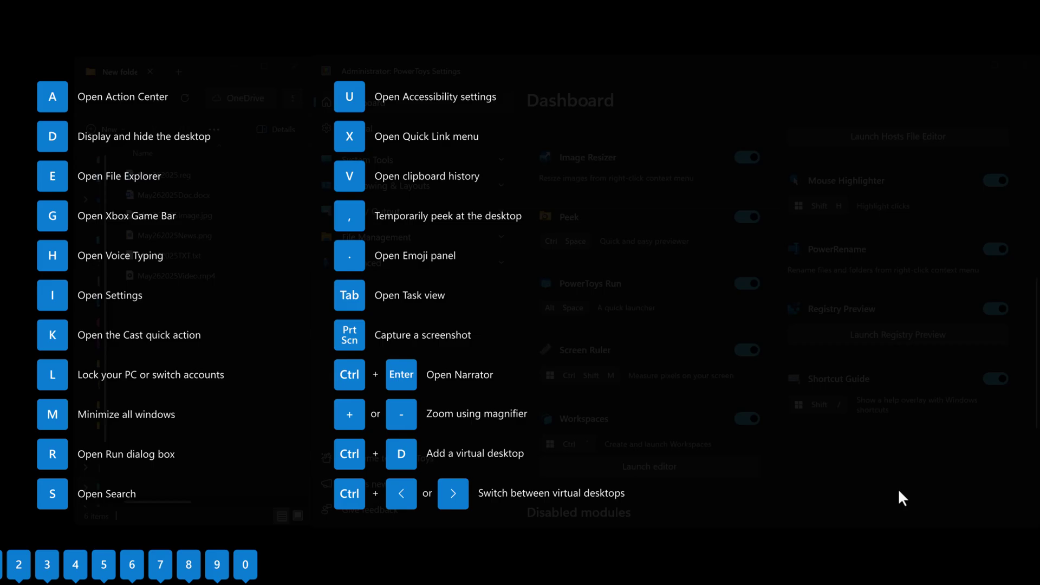
{"action": "key", "text": "Escape"}
- Save Workspace 1 capturing the current 18 apps, then scroll the Dashboard to Disabled modules
{"action": "left_click", "coordinate": [672, 468]}
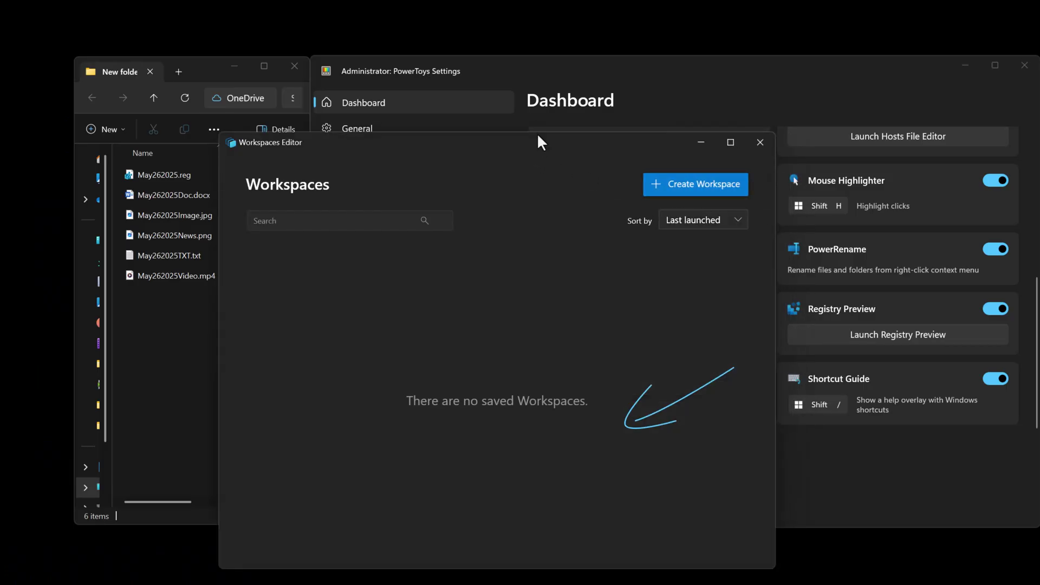
{"action": "left_click_drag", "start_coordinate": [505, 149], "coordinate": [557, 125]}
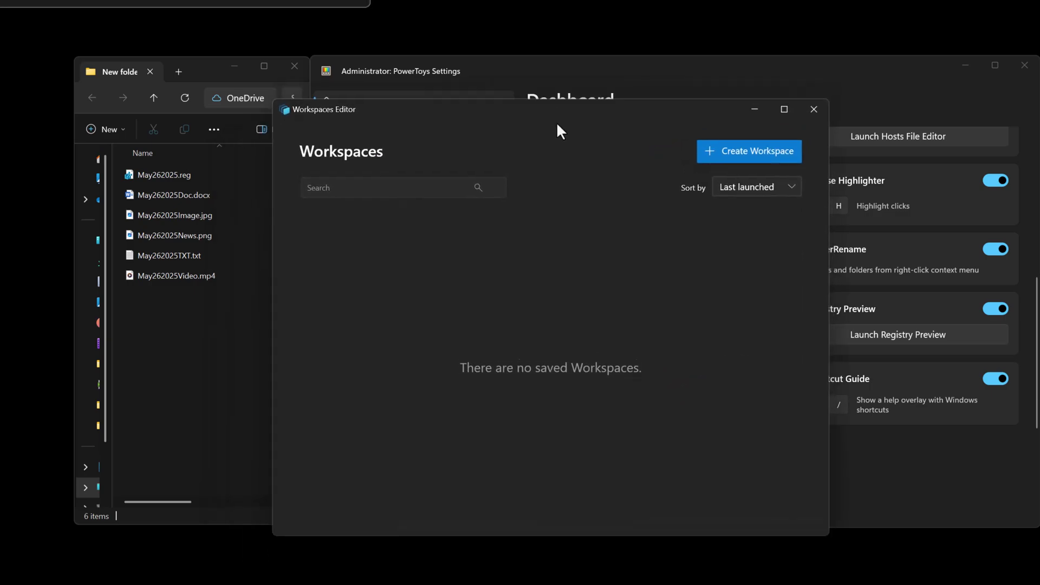
{"action": "left_click", "coordinate": [789, 166]}
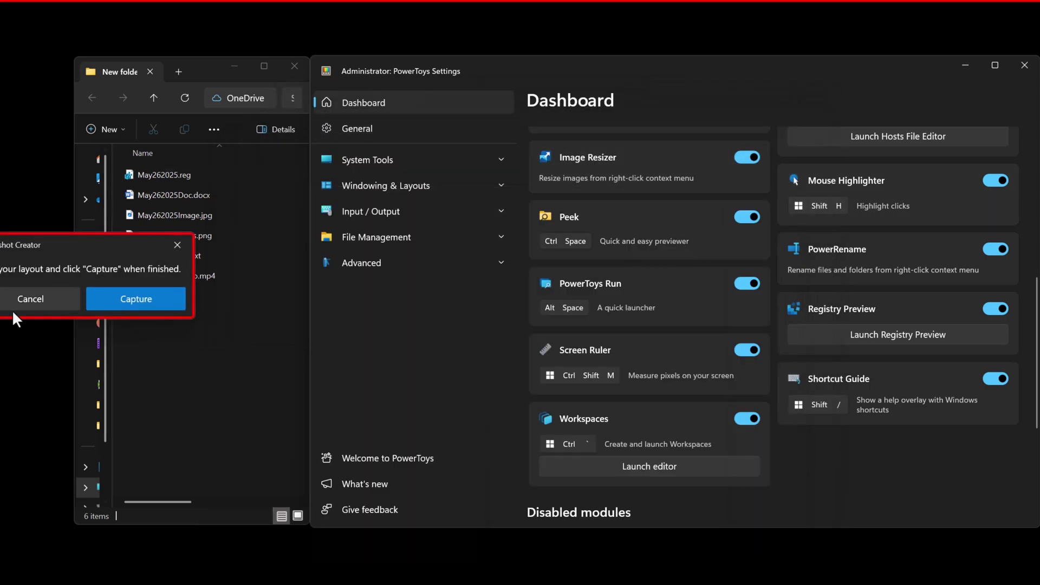
{"action": "left_click_drag", "start_coordinate": [76, 242], "coordinate": [603, 278]}
{"action": "left_click", "coordinate": [668, 332]}
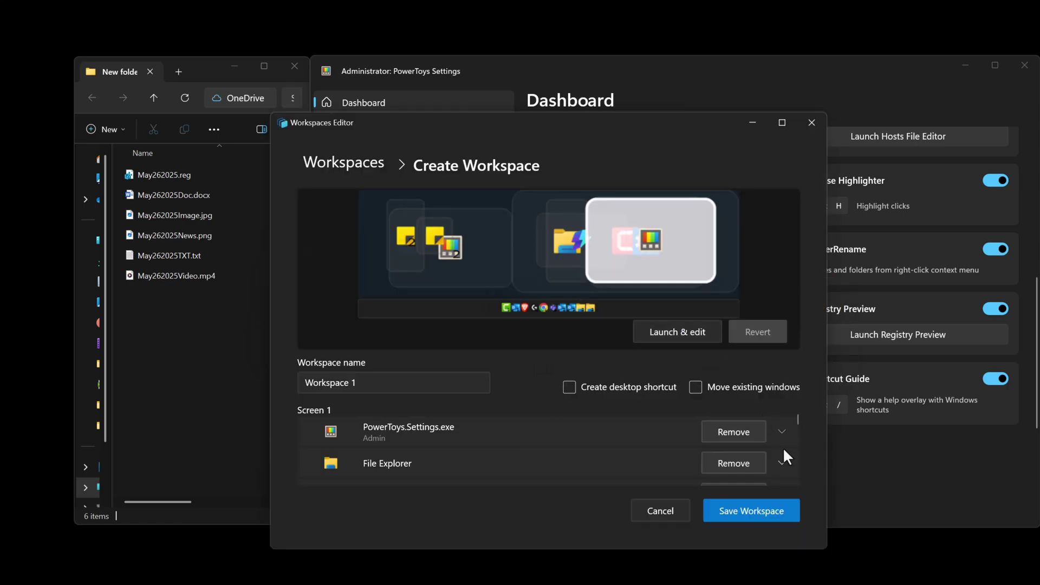
{"action": "left_click", "coordinate": [764, 508]}
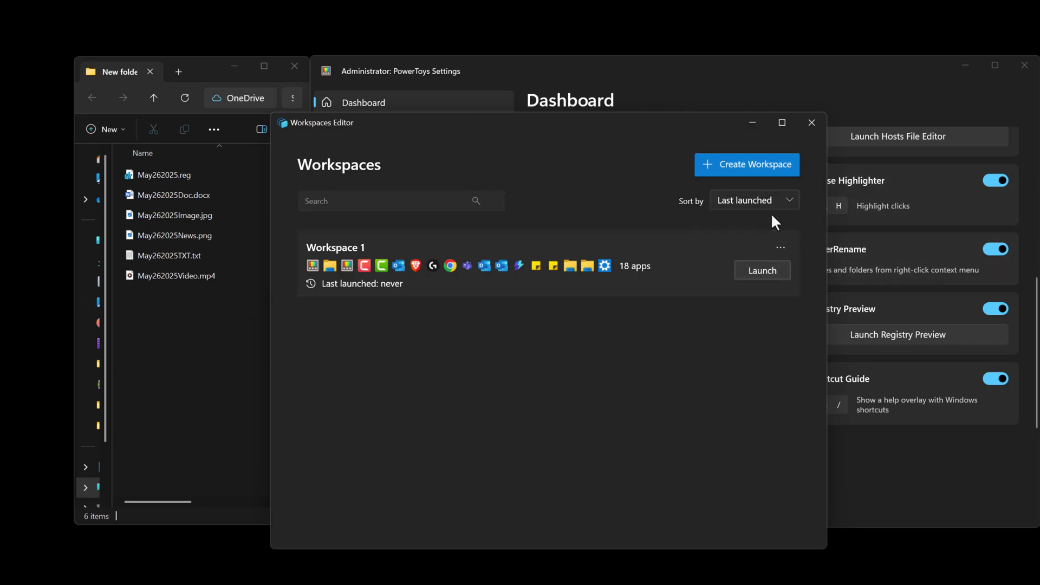
{"action": "left_click", "coordinate": [810, 123]}
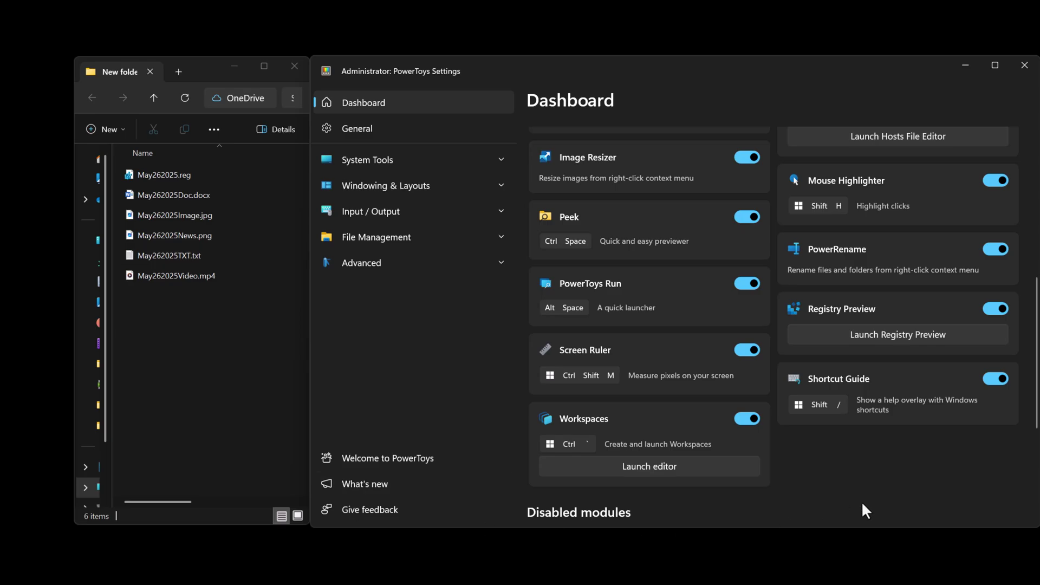
{"action": "scroll", "coordinate": [629, 473], "scroll_direction": "down", "scroll_amount": 5}
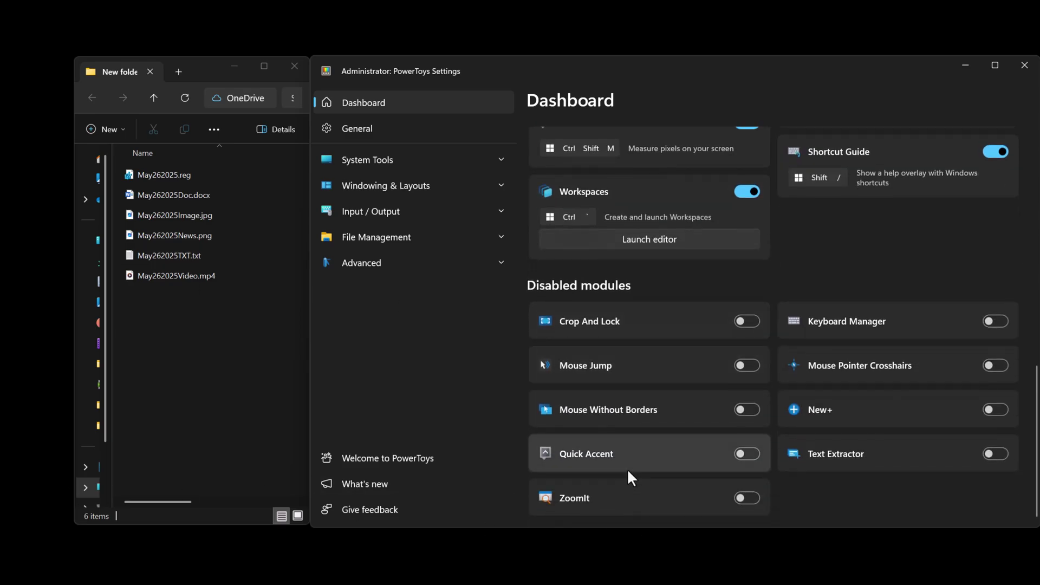